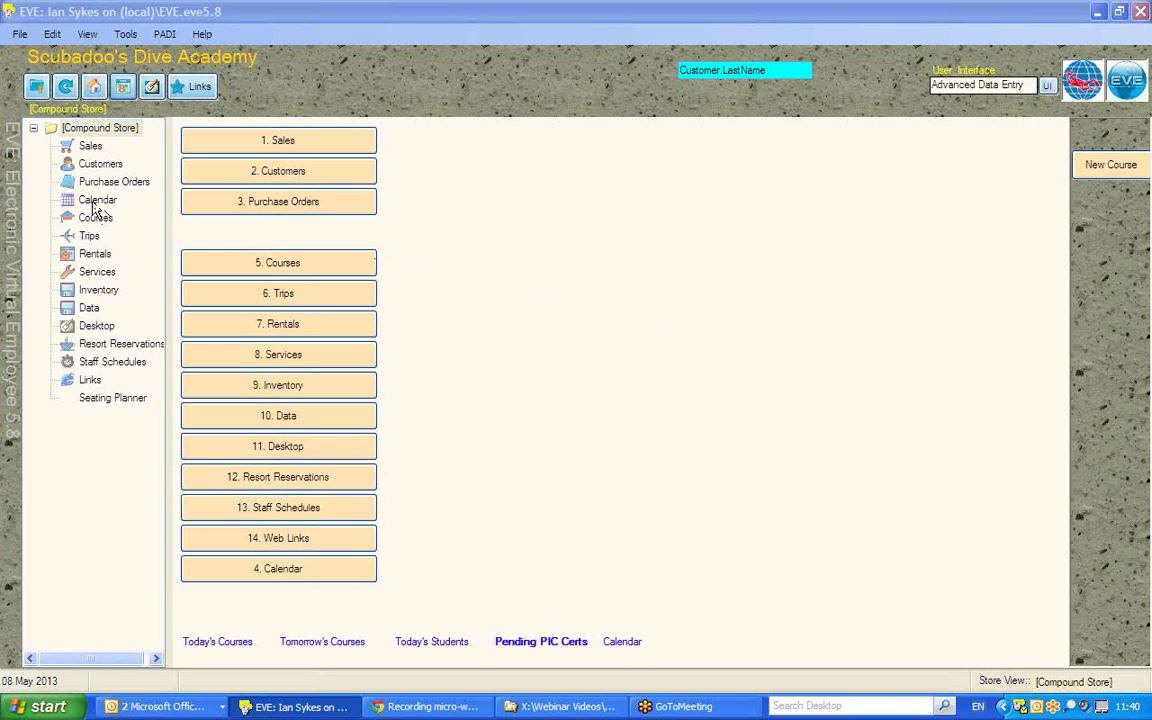
Open the store's calendar
{"action": "left_click", "coordinate": [87, 36]}
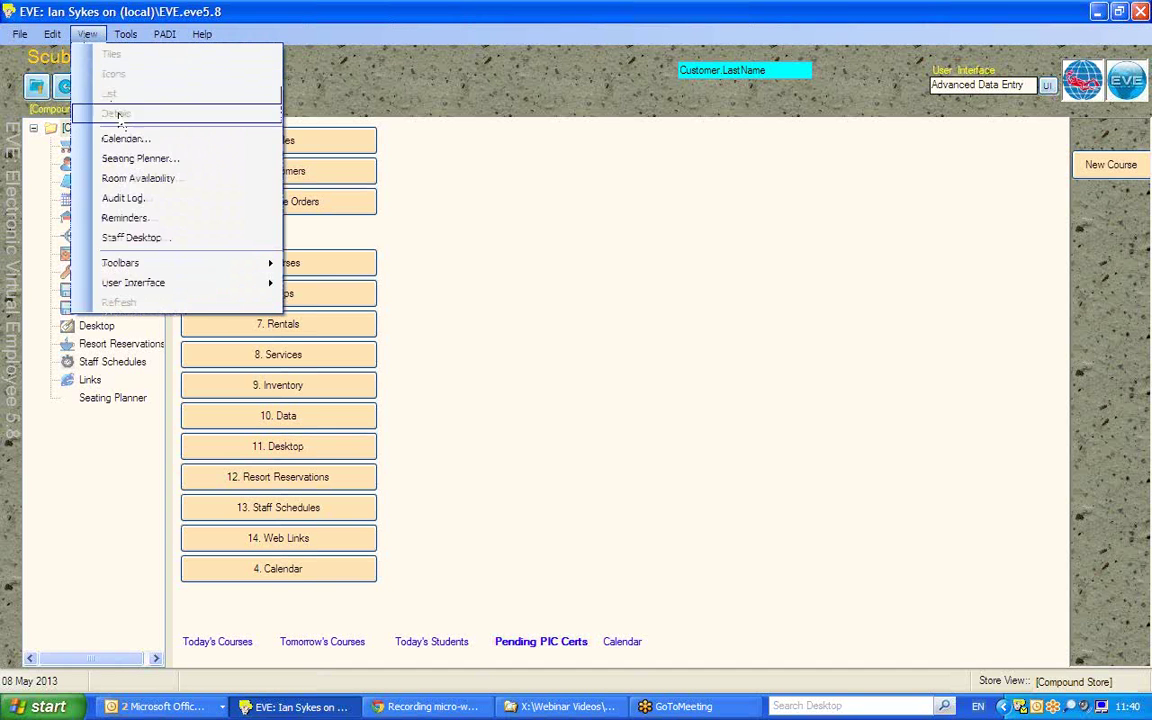
{"action": "left_click", "coordinate": [451, 180]}
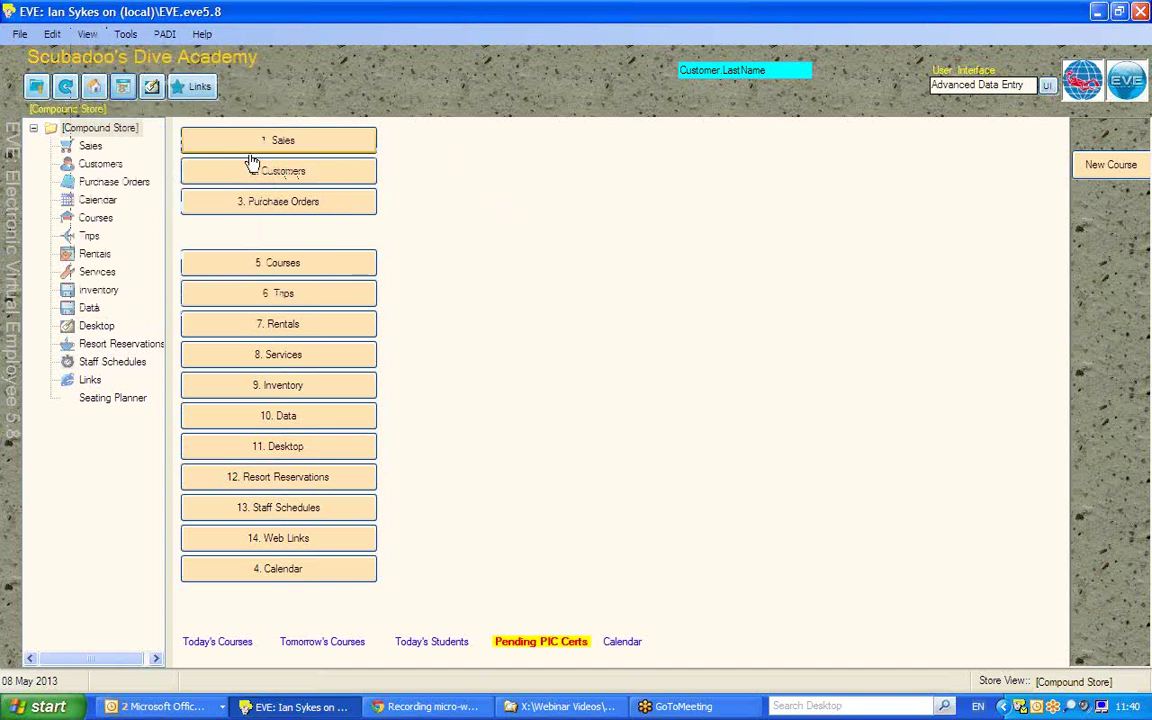
{"action": "left_click", "coordinate": [123, 88]}
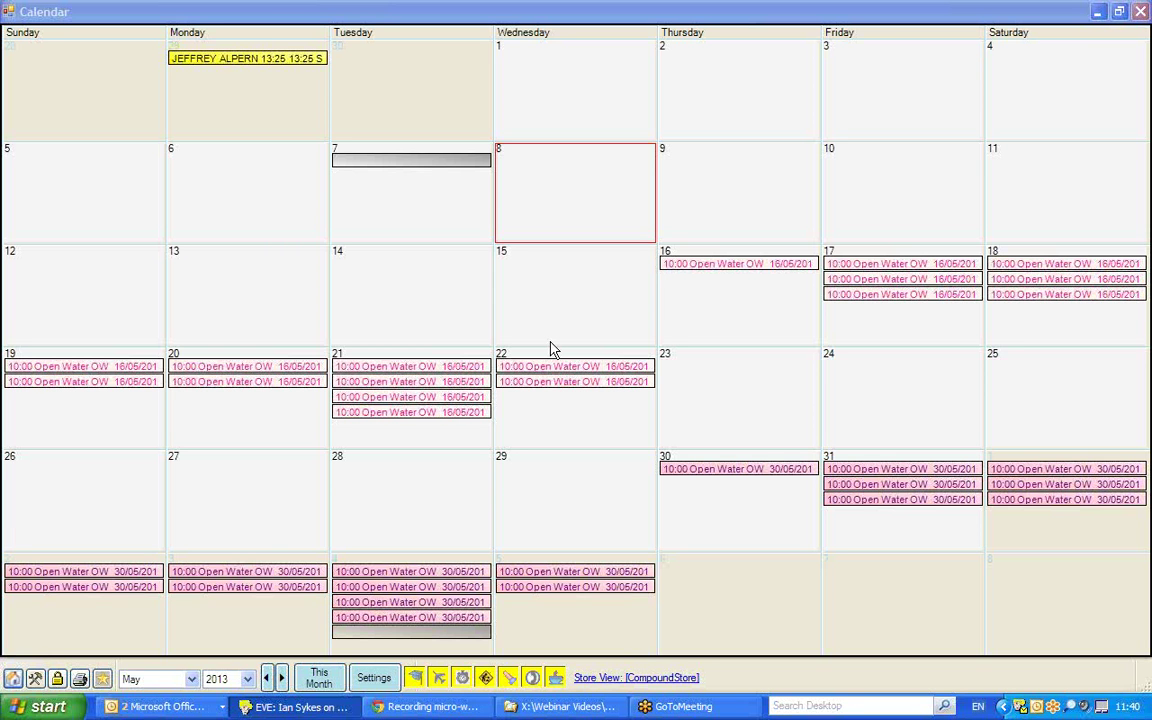
Examine the month and year choices offered for the calendar
{"action": "left_click", "coordinate": [191, 679]}
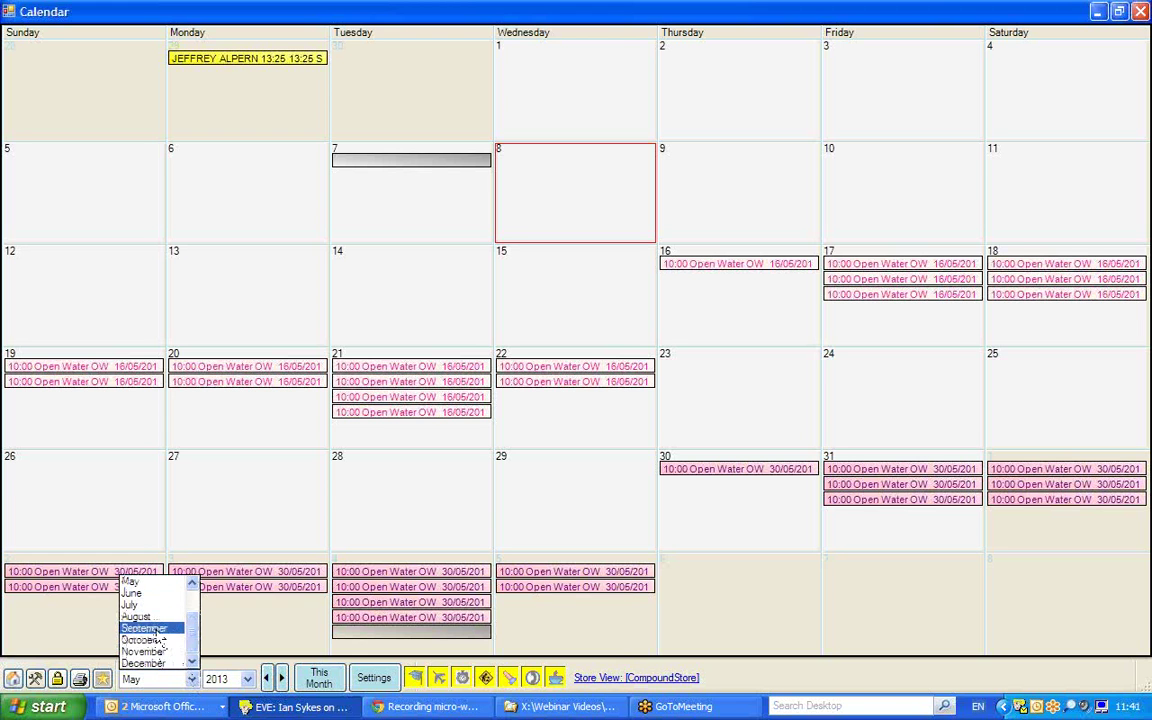
{"action": "left_click", "coordinate": [239, 630]}
{"action": "left_click", "coordinate": [248, 679]}
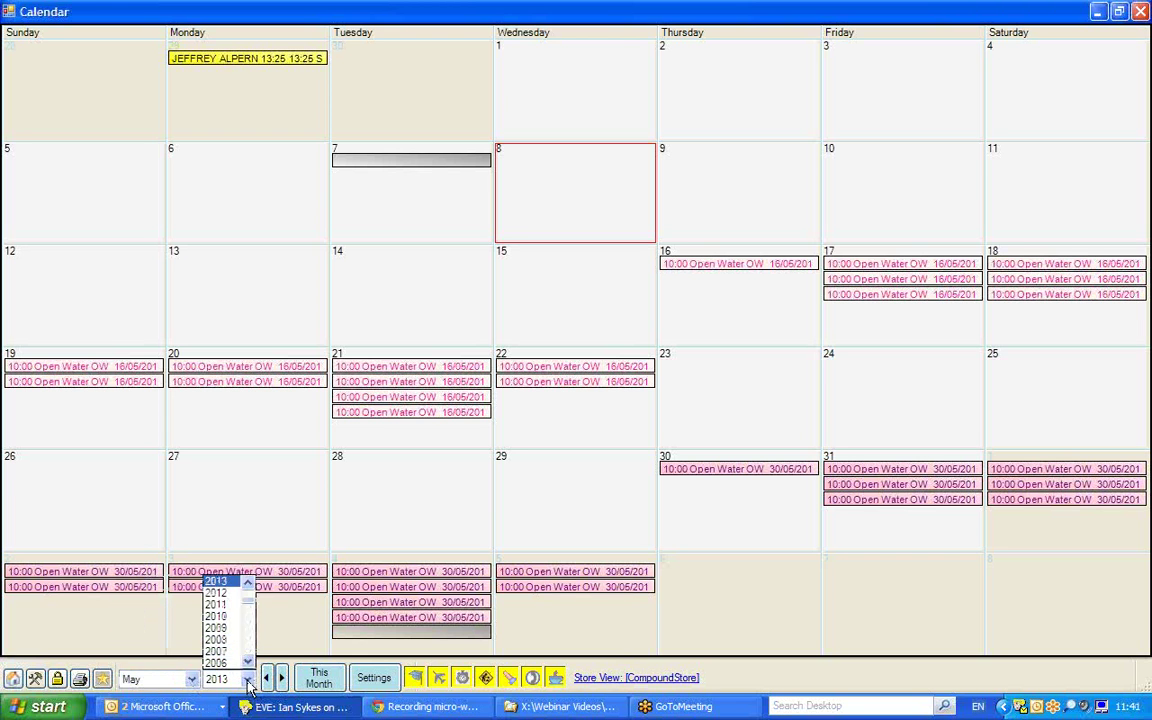
{"action": "left_click", "coordinate": [249, 590]}
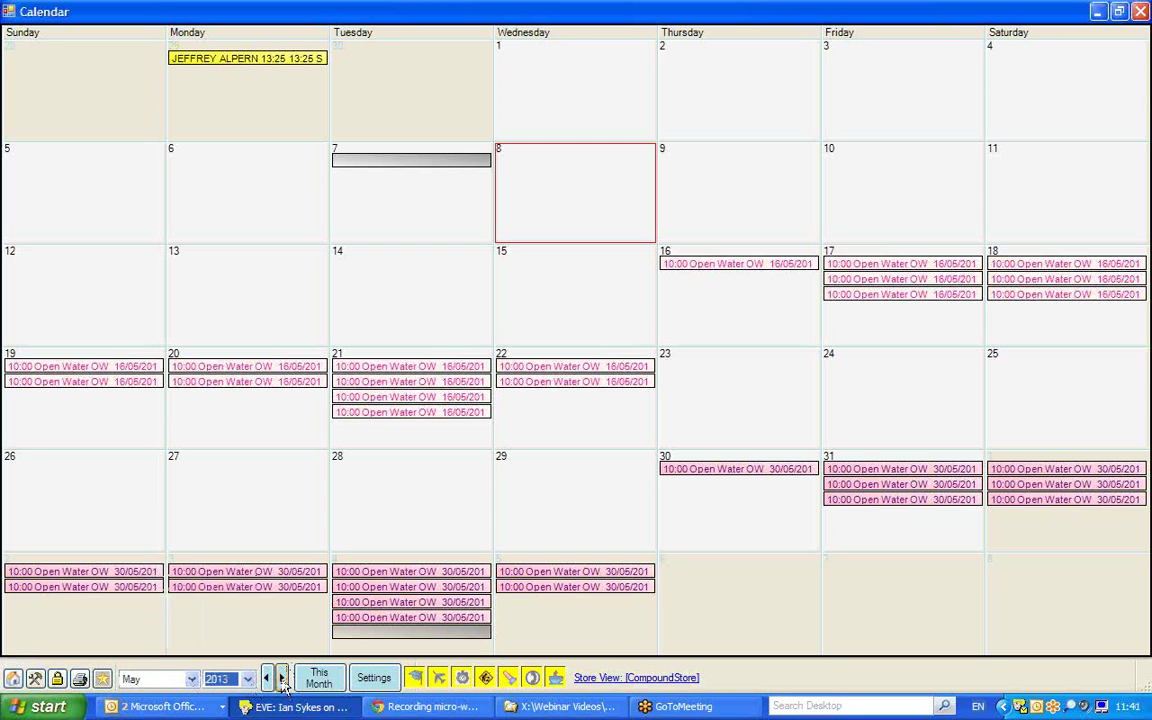
Page the calendar through June and April 2013, ending on May 2013
{"action": "left_click", "coordinate": [283, 679]}
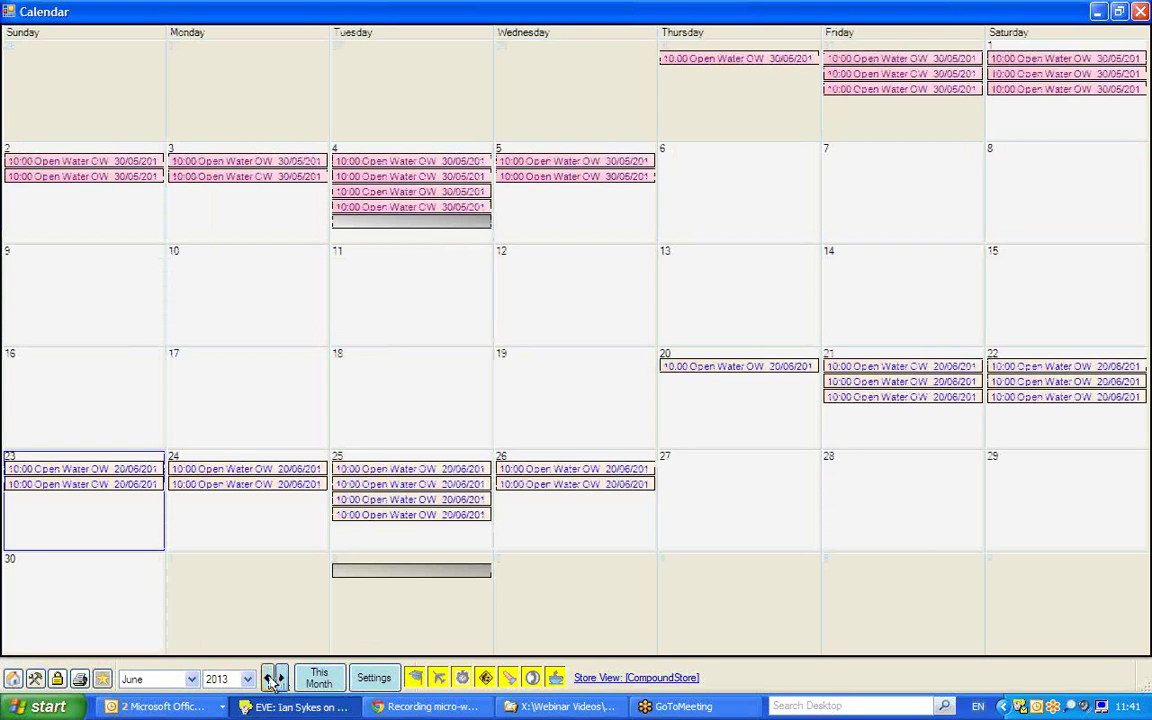
{"action": "left_click", "coordinate": [268, 679]}
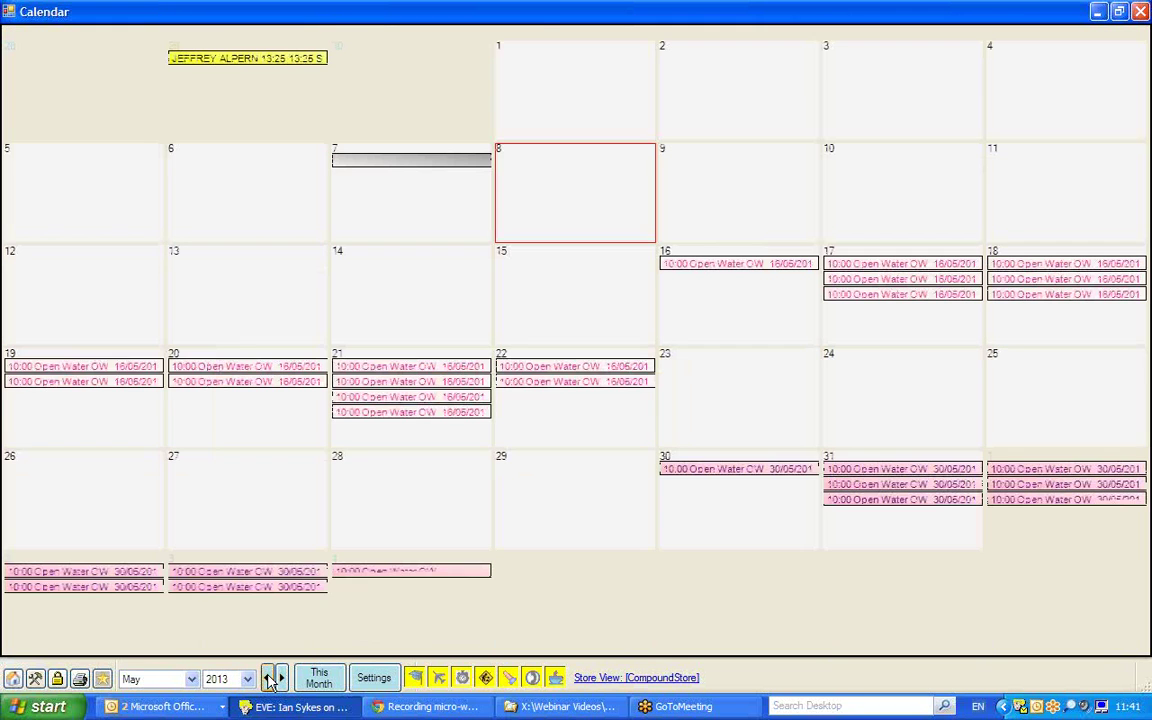
{"action": "left_click", "coordinate": [268, 679]}
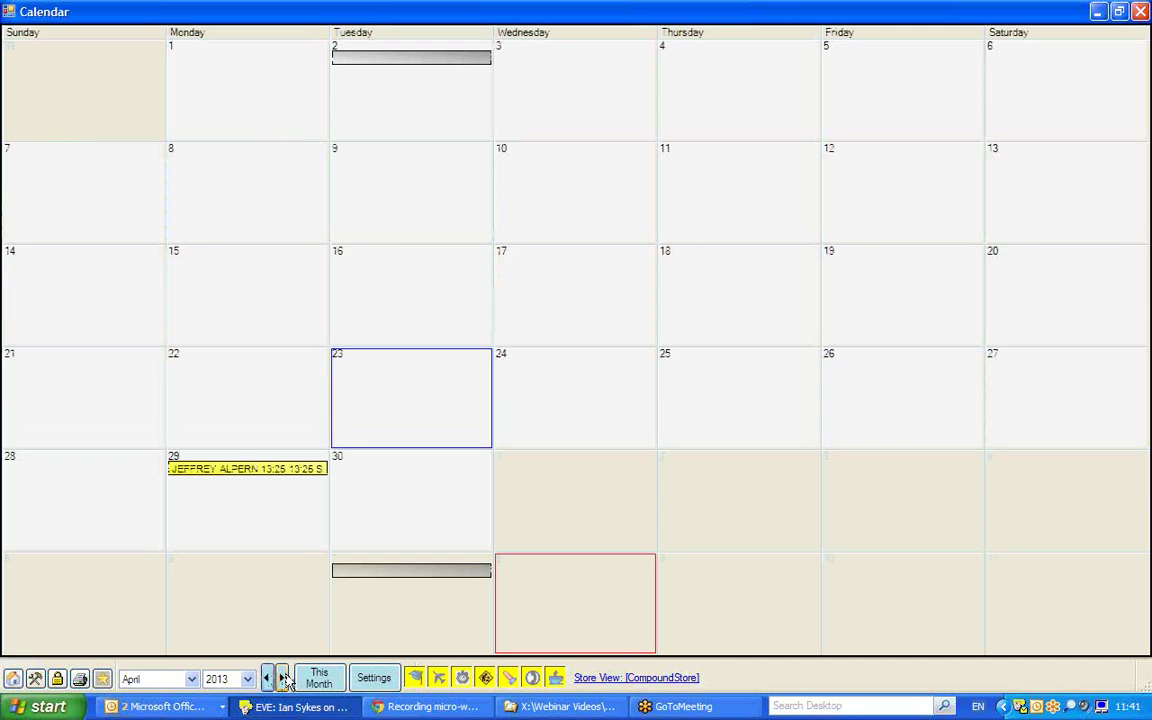
{"action": "left_click", "coordinate": [283, 679]}
{"action": "left_click", "coordinate": [283, 679]}
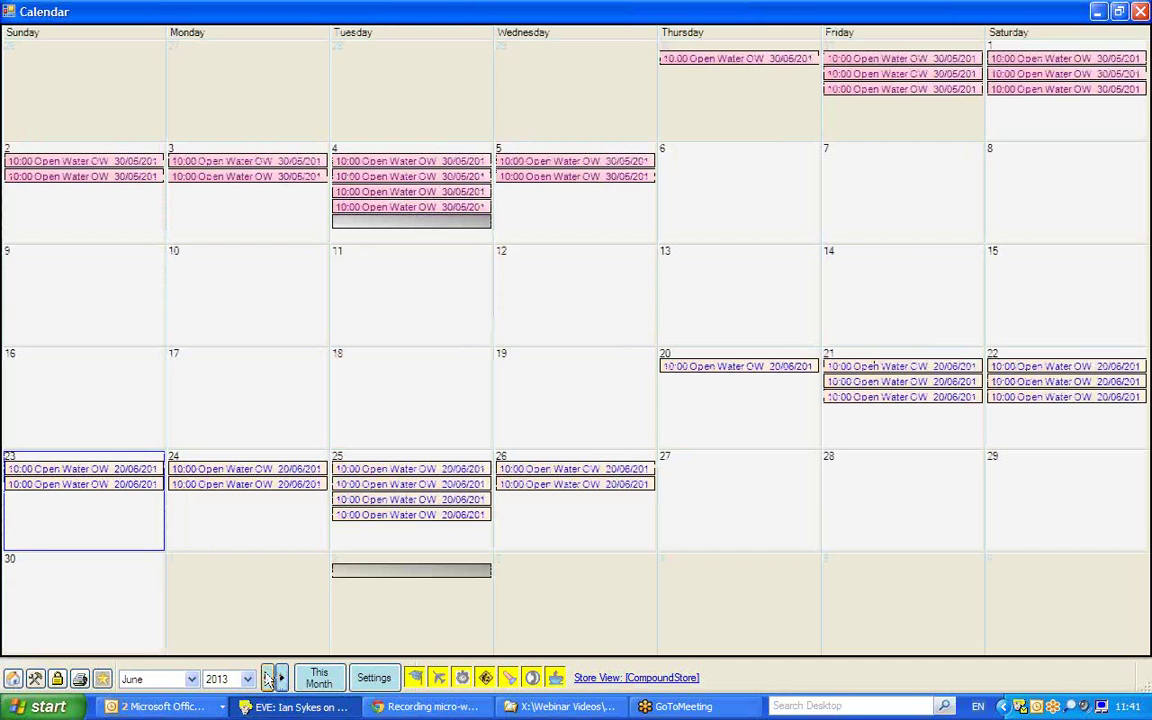
{"action": "left_click", "coordinate": [268, 679]}
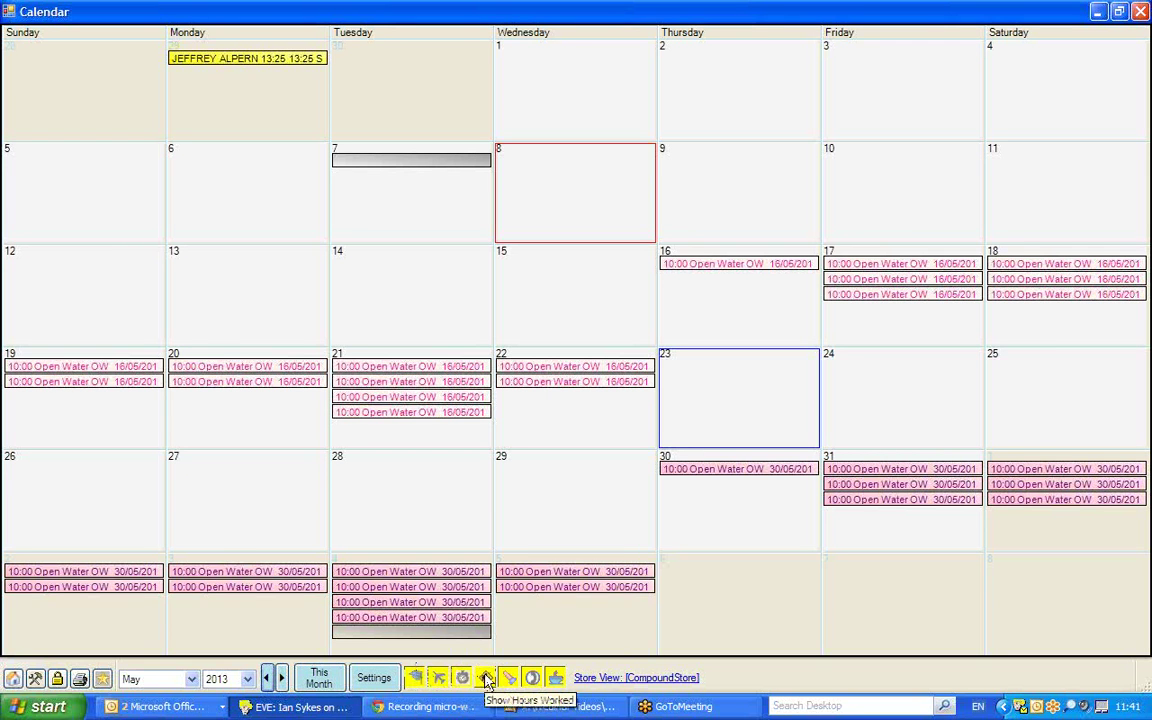
Hide the course entries on the May 2013 calendar and show them again
{"action": "left_click", "coordinate": [415, 679]}
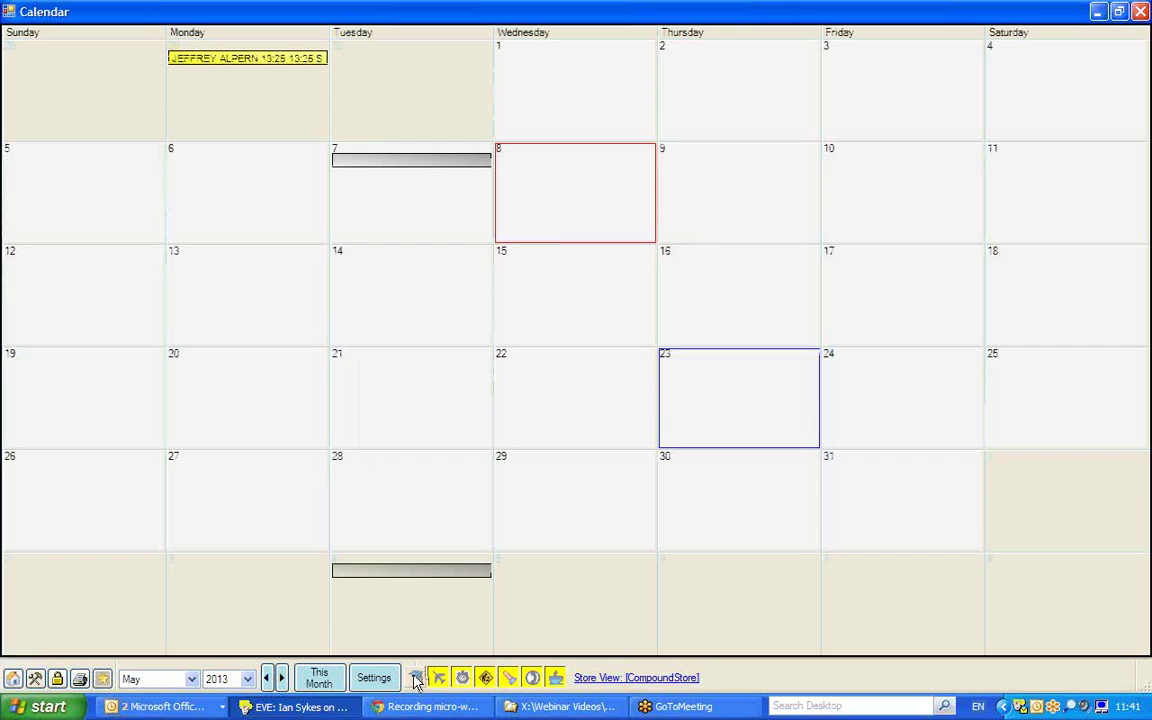
{"action": "left_click", "coordinate": [415, 679]}
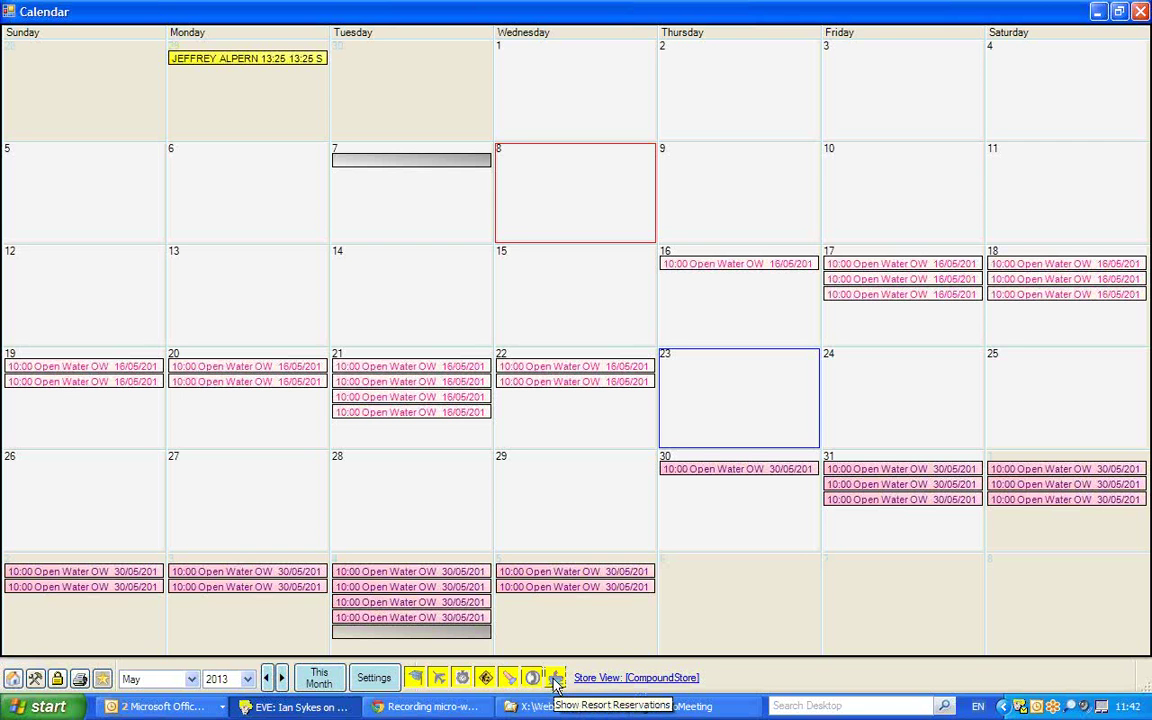
Open the calendar settings and look through the Courses, Trips, Staff Schedules, Hours Worked and Tasks options, ending on the General options
{"action": "left_click", "coordinate": [374, 679]}
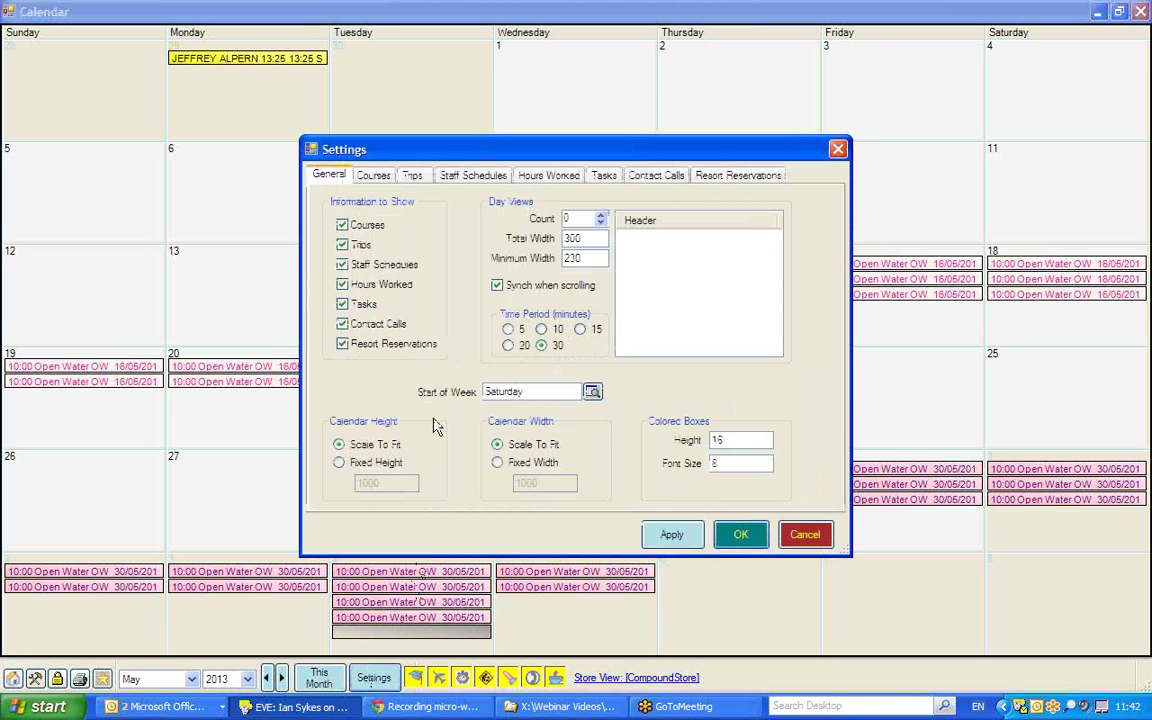
{"action": "left_click", "coordinate": [374, 175]}
{"action": "left_click", "coordinate": [412, 175]}
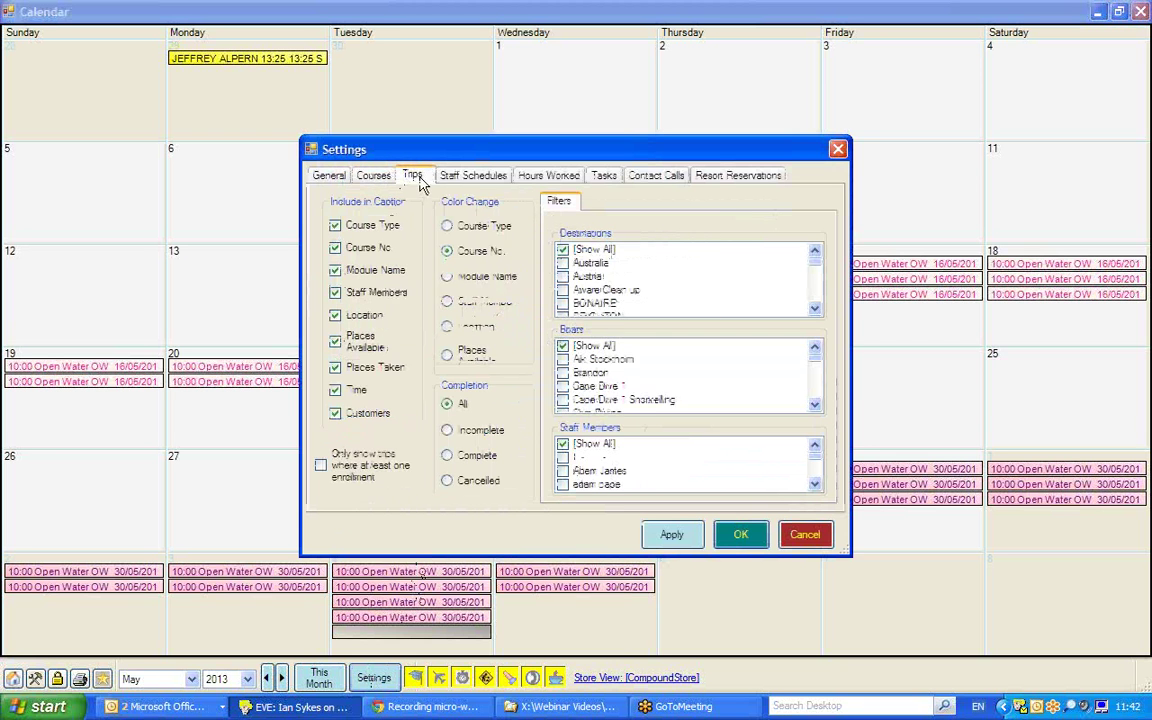
{"action": "left_click", "coordinate": [474, 176]}
{"action": "left_click", "coordinate": [548, 176]}
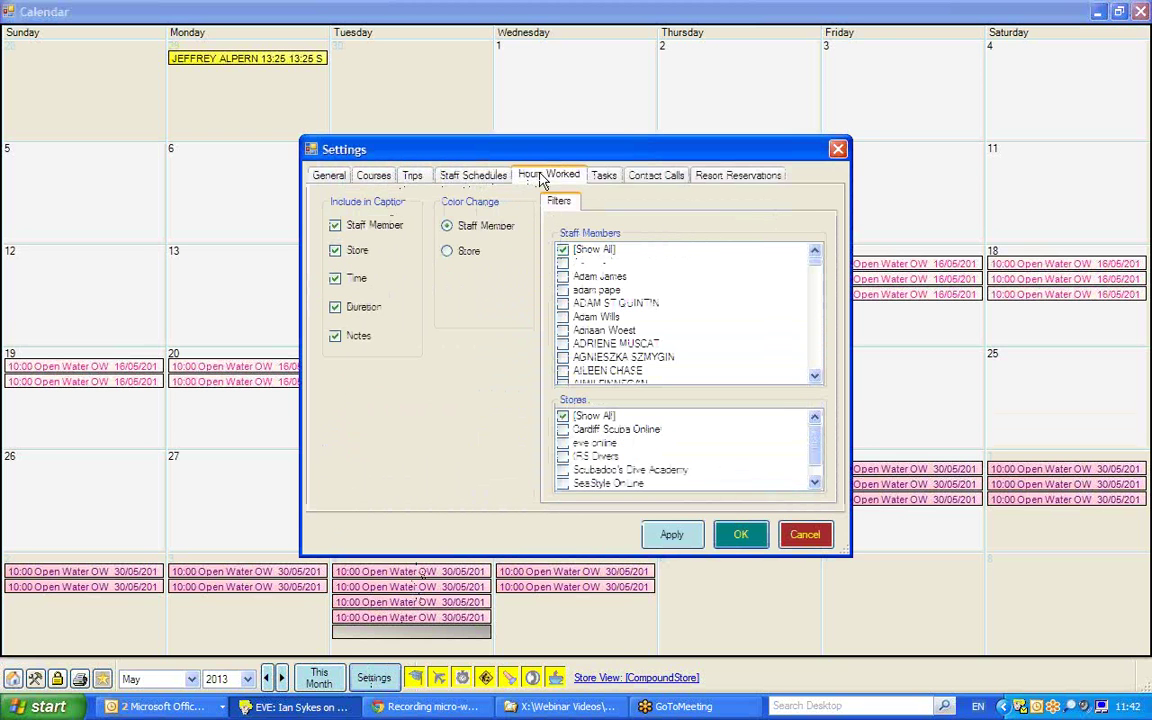
{"action": "left_click", "coordinate": [610, 180]}
{"action": "left_click", "coordinate": [324, 182]}
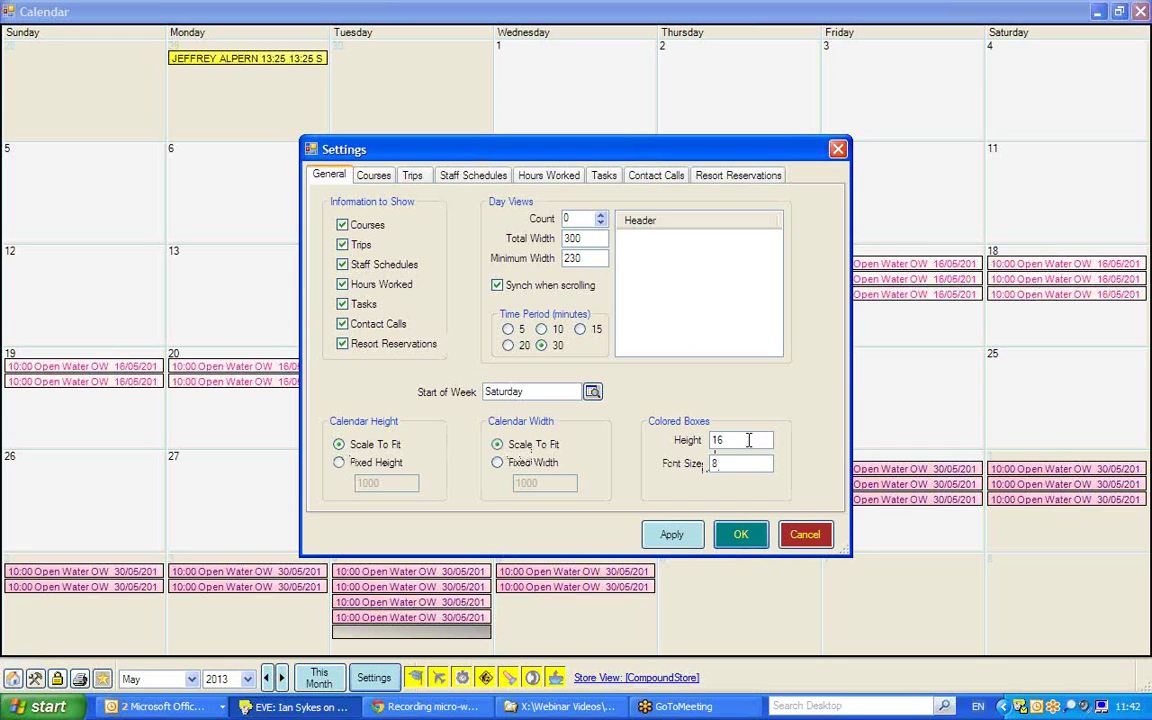
Apply a day view count of 1 to the calendar and display 21 May 2013 in the day view
{"action": "left_click", "coordinate": [674, 438]}
{"action": "left_click", "coordinate": [674, 464]}
{"action": "left_click", "coordinate": [600, 215]}
{"action": "left_click", "coordinate": [668, 537]}
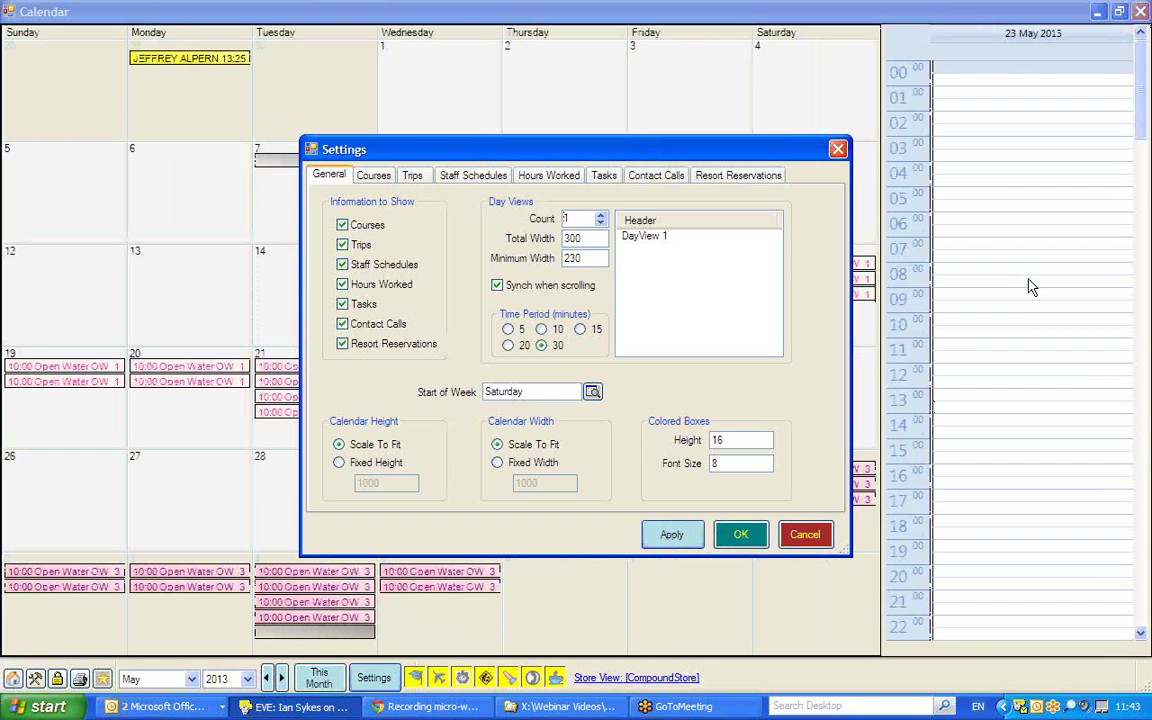
{"action": "left_click", "coordinate": [806, 534]}
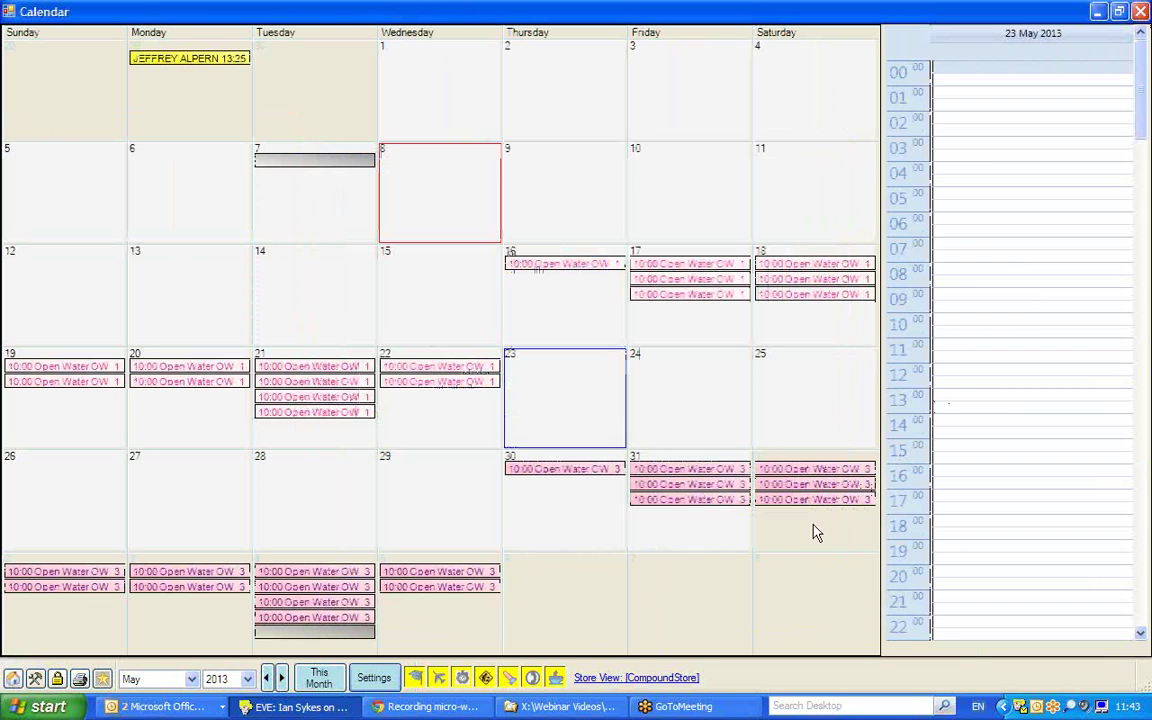
{"action": "left_click", "coordinate": [300, 367]}
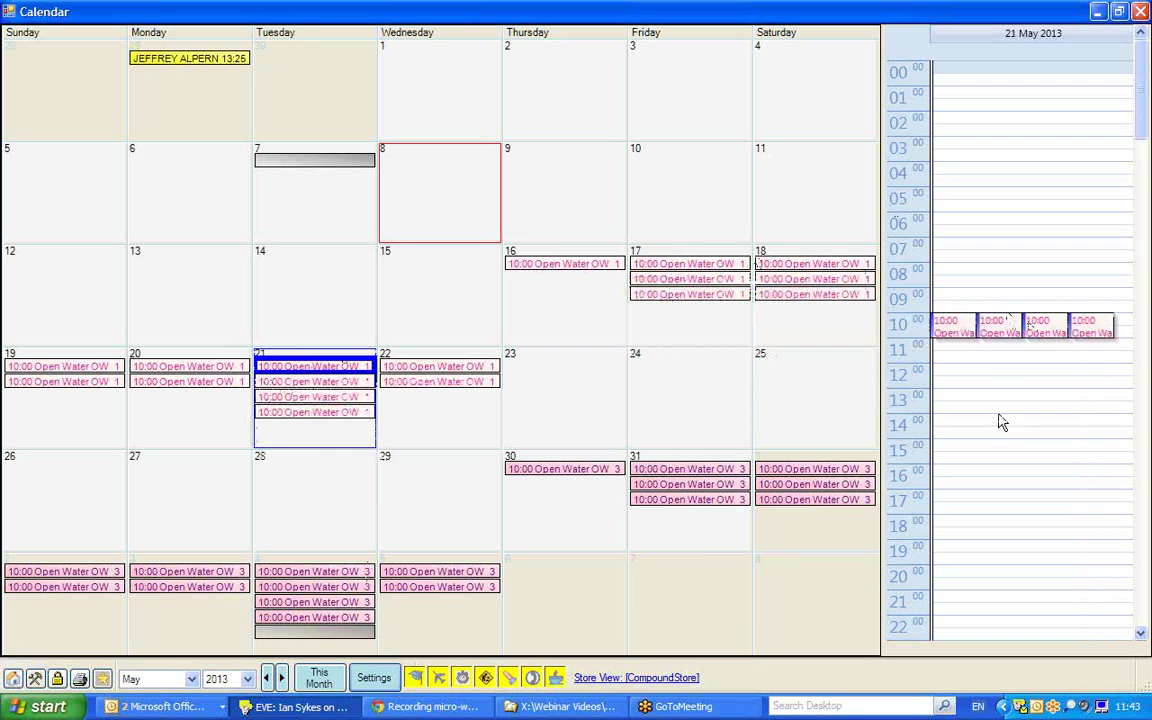
Reopen the calendar settings, review the day view widths and keep Saturday as the start of the week
{"action": "left_click", "coordinate": [374, 680]}
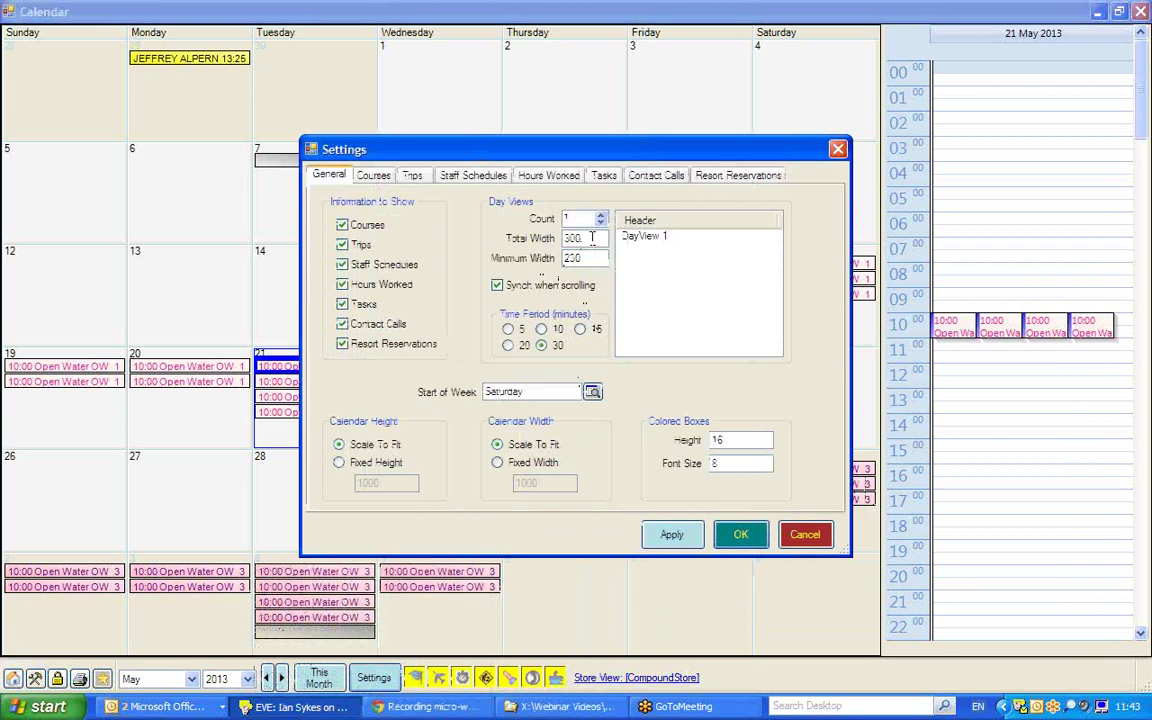
{"action": "left_click_drag", "start_coordinate": [562, 238], "coordinate": [534, 250]}
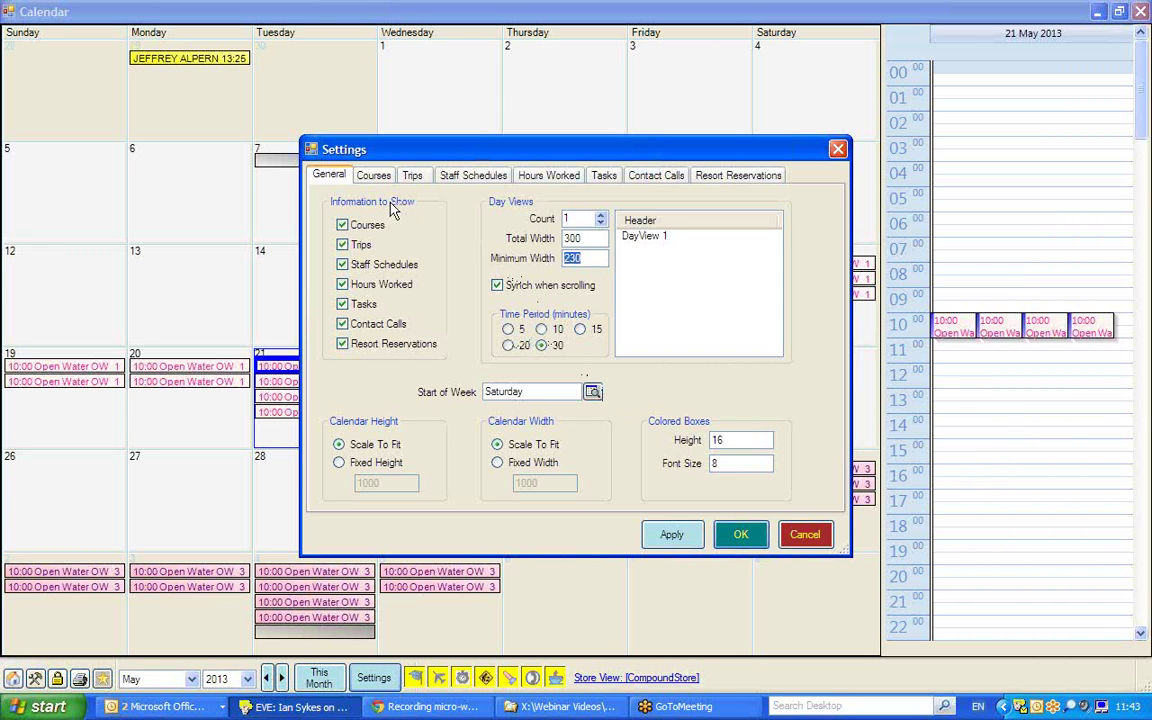
{"action": "left_click", "coordinate": [592, 393]}
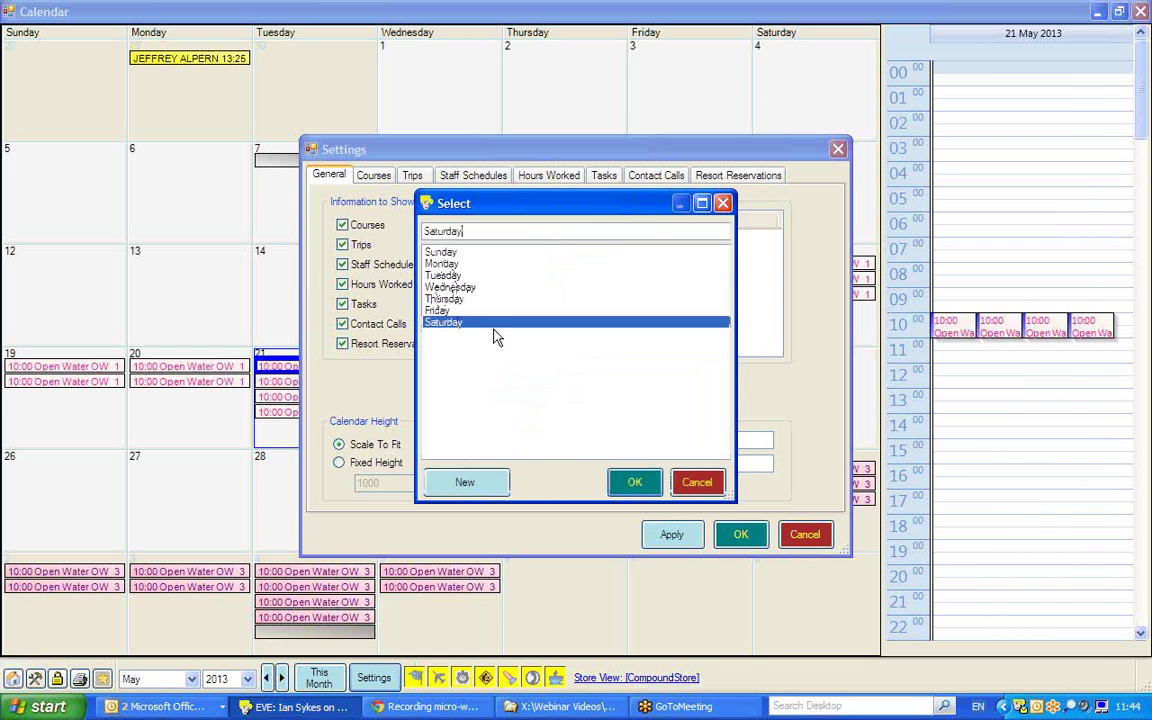
{"action": "left_click", "coordinate": [636, 487]}
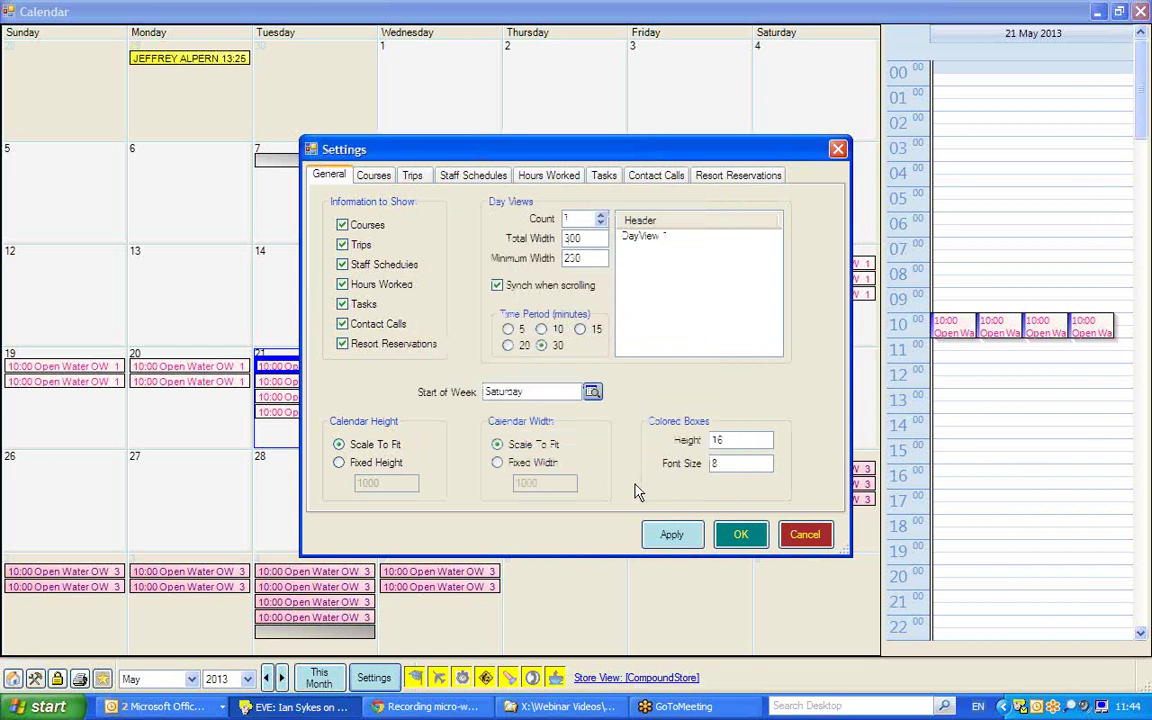
Examine the course display options, keeping Completion on All, and look through the course type filters
{"action": "left_click", "coordinate": [372, 176]}
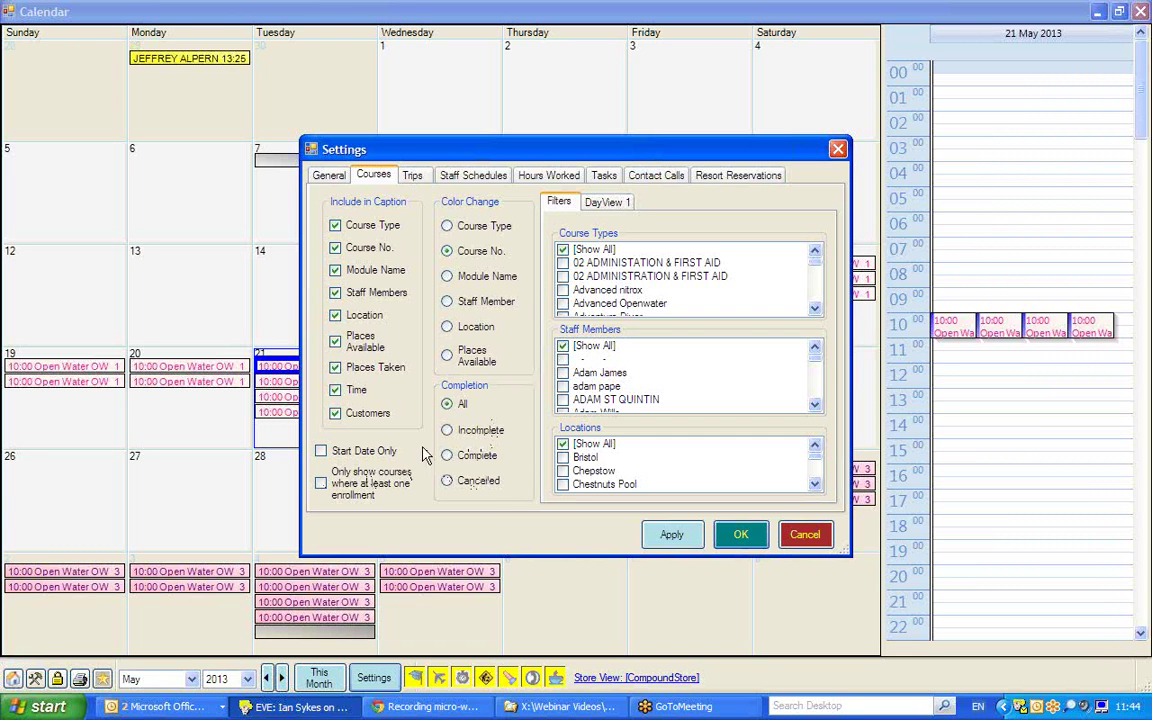
{"action": "left_click", "coordinate": [449, 404]}
{"action": "scroll", "coordinate": [815, 295], "scroll_direction": "down", "scroll_amount": 7}
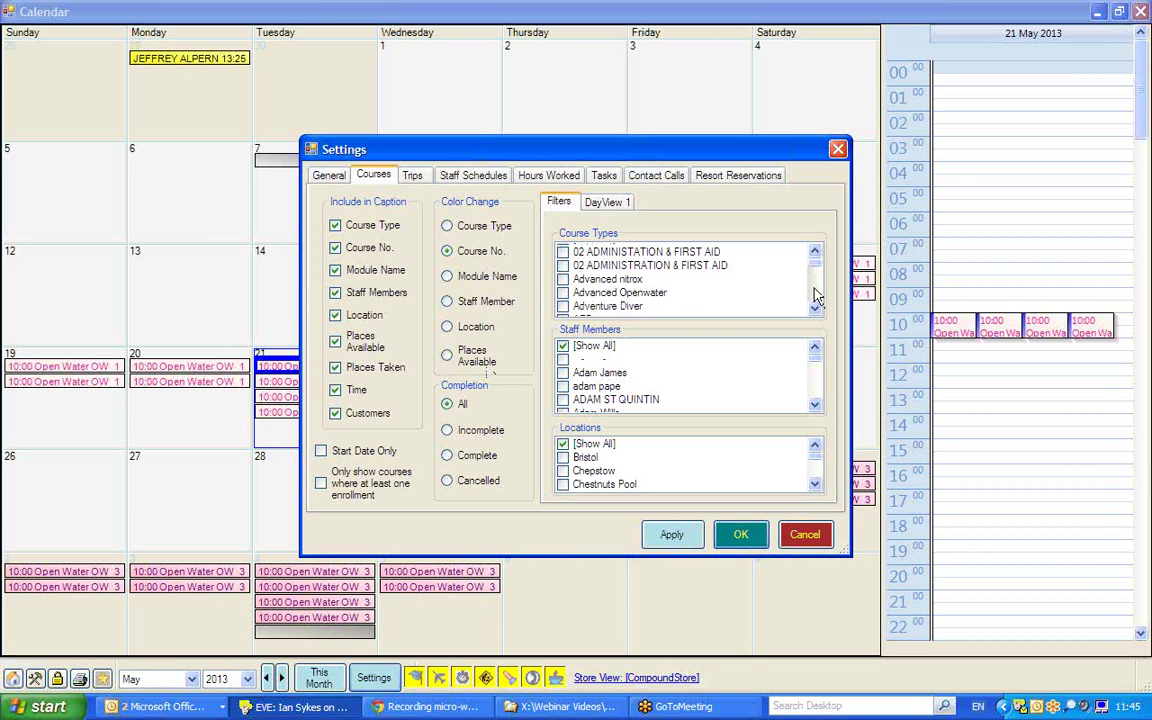
{"action": "scroll", "coordinate": [815, 295], "scroll_direction": "down", "scroll_amount": 1}
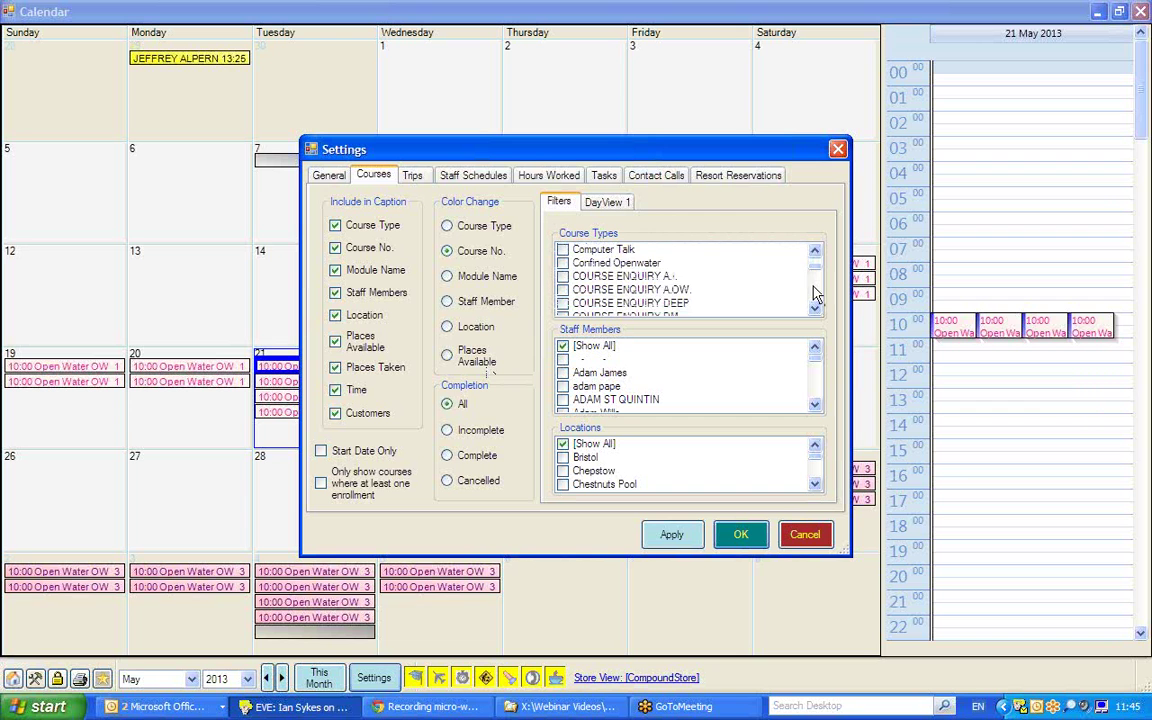
{"action": "scroll", "coordinate": [812, 275], "scroll_direction": "up", "scroll_amount": 8}
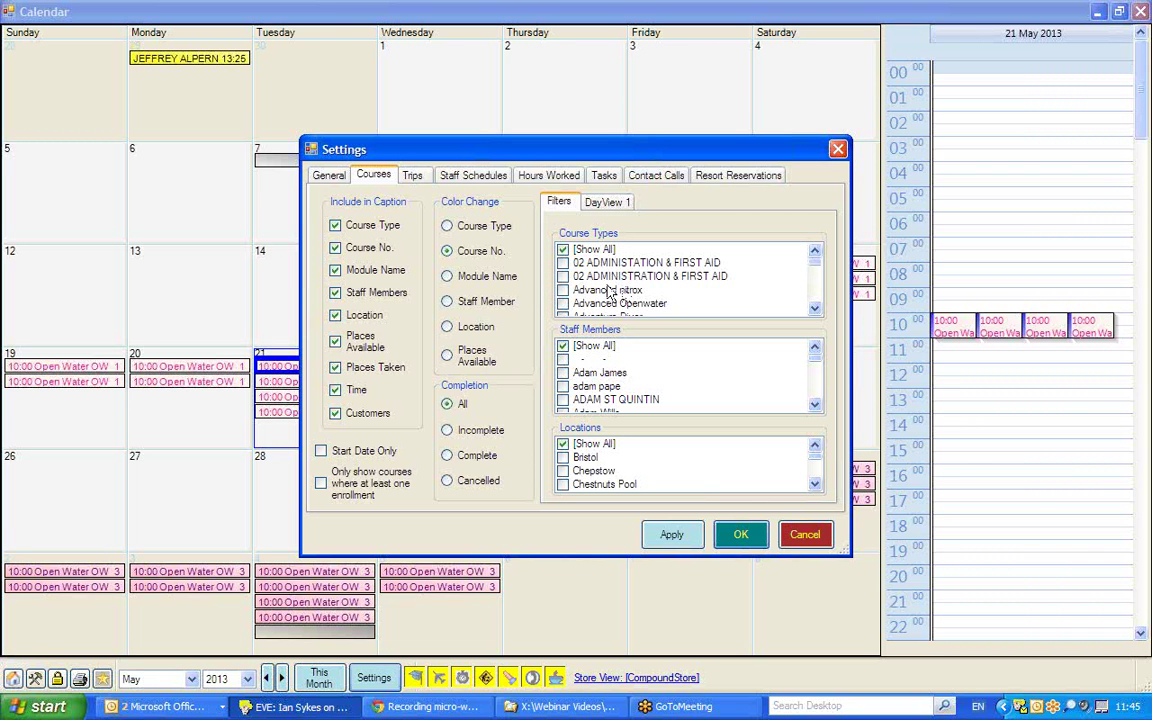
Try the Advanced Openwater course type filter, restore Show All, and look through the staff member filters
{"action": "left_click", "coordinate": [562, 304]}
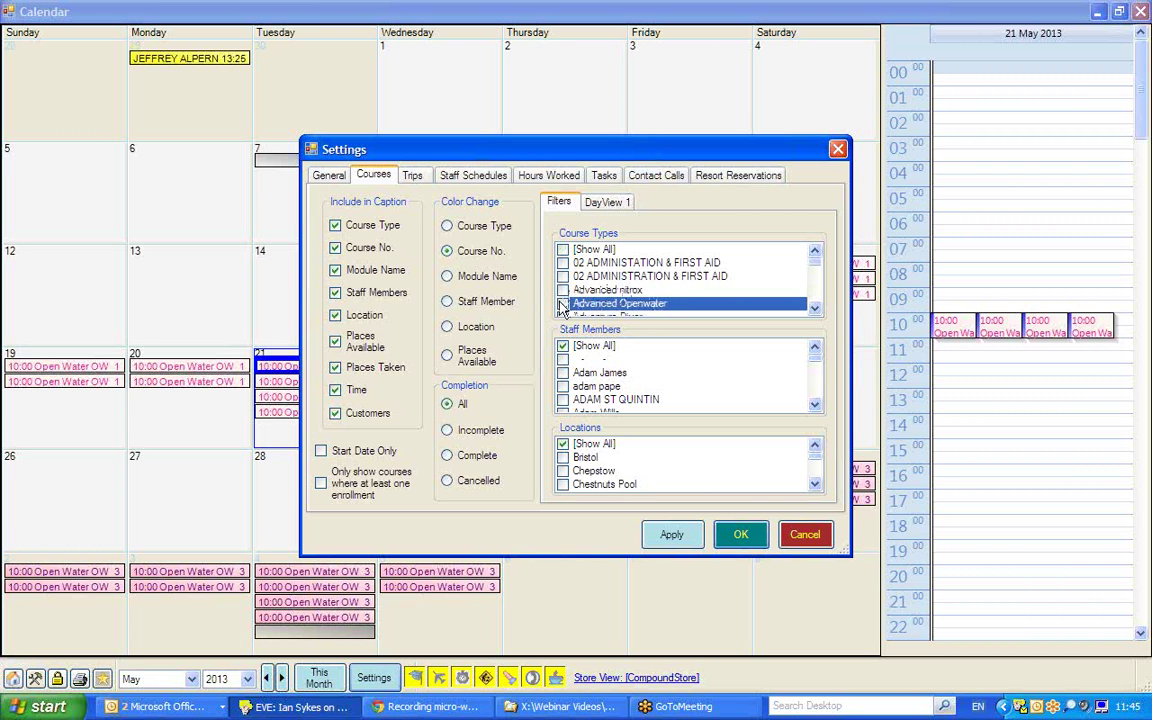
{"action": "left_click", "coordinate": [563, 250]}
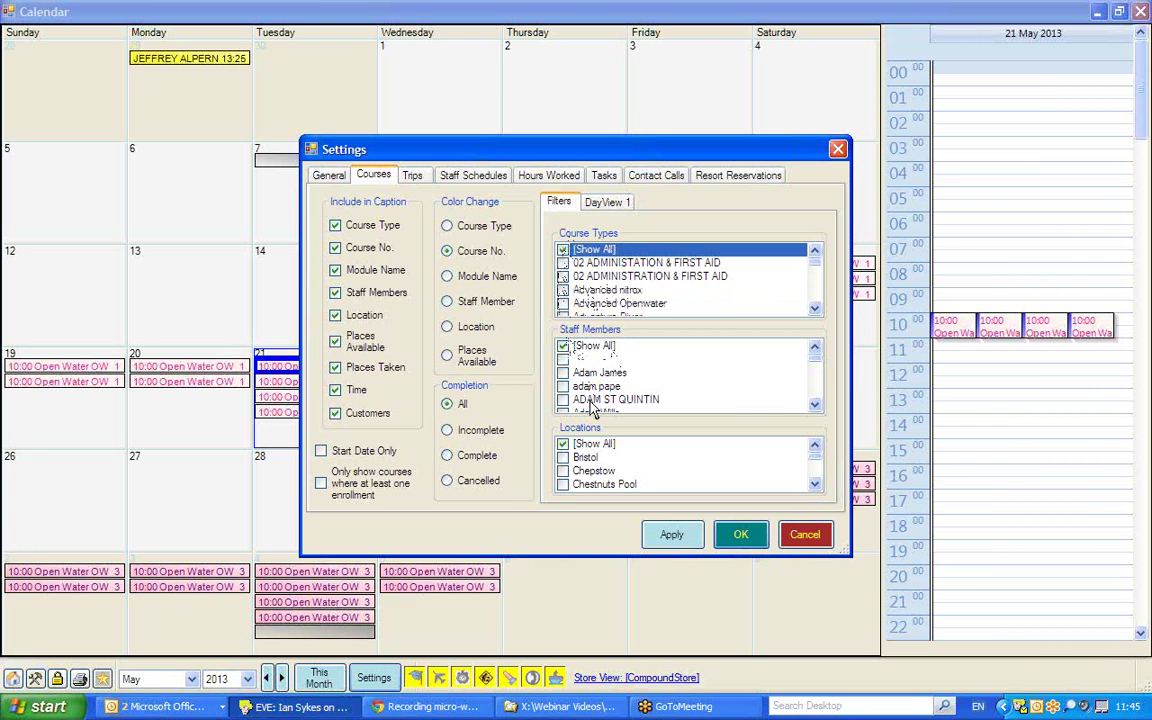
{"action": "left_click", "coordinate": [812, 393]}
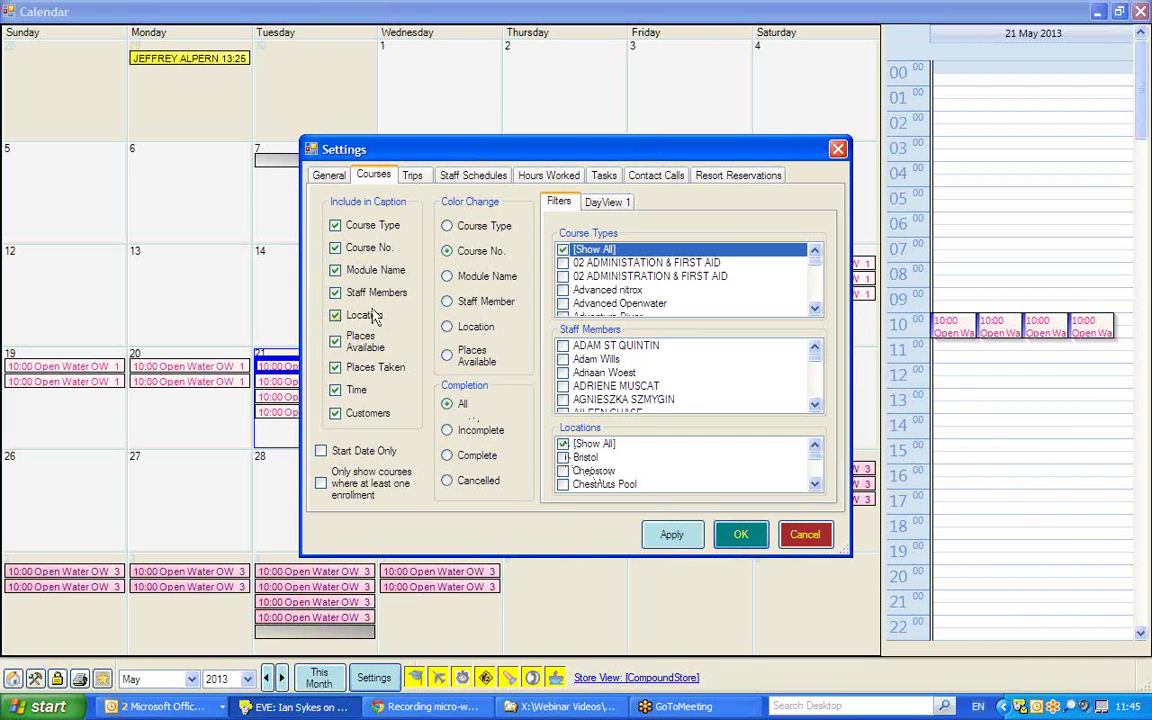
Examine the caption, color and filter options for trips, staff schedules, hours worked and tasks
{"action": "left_click", "coordinate": [414, 176]}
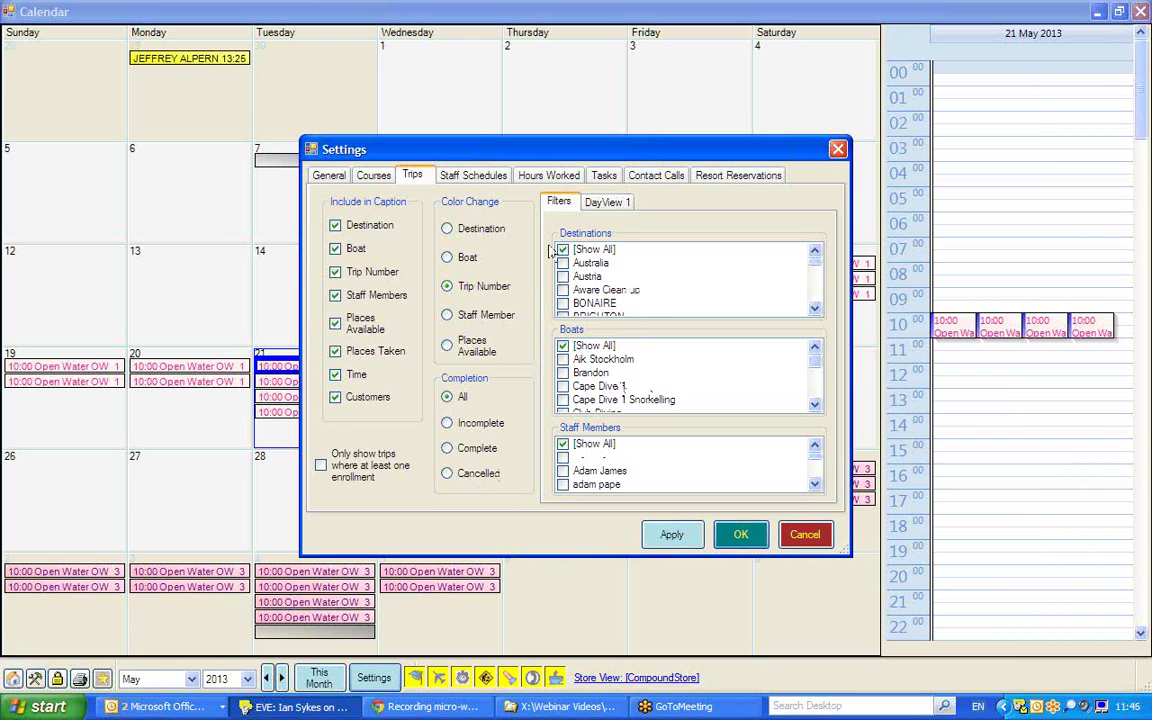
{"action": "left_click", "coordinate": [448, 176]}
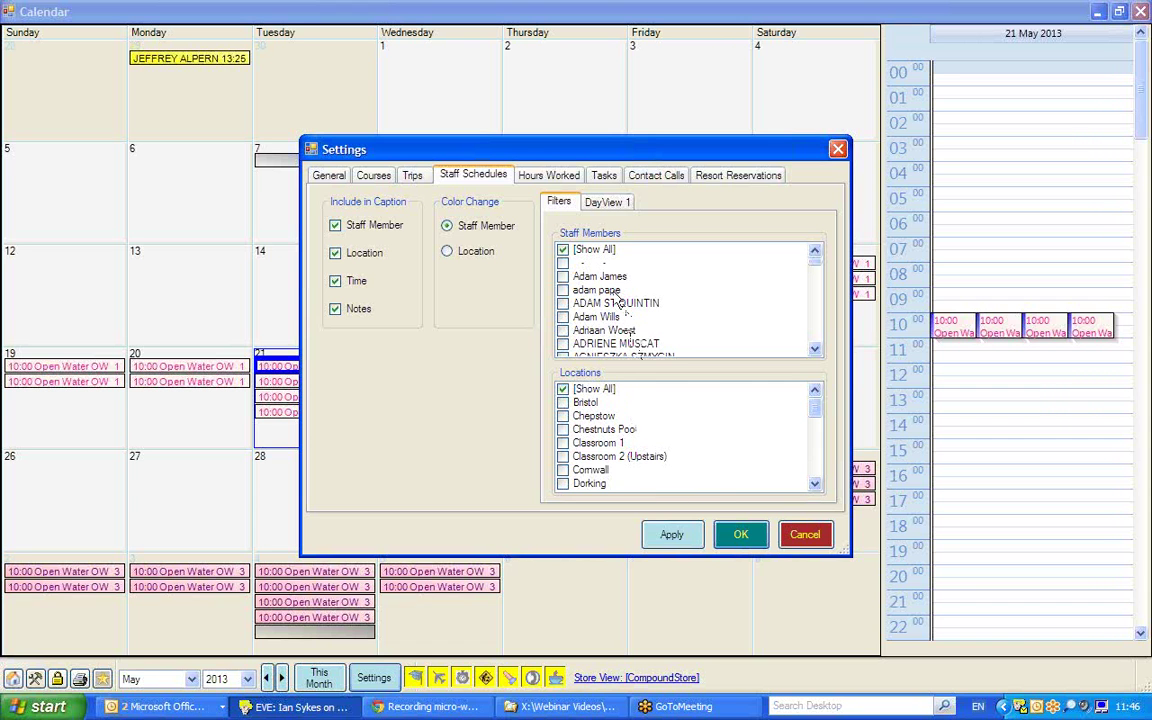
{"action": "left_click", "coordinate": [546, 180]}
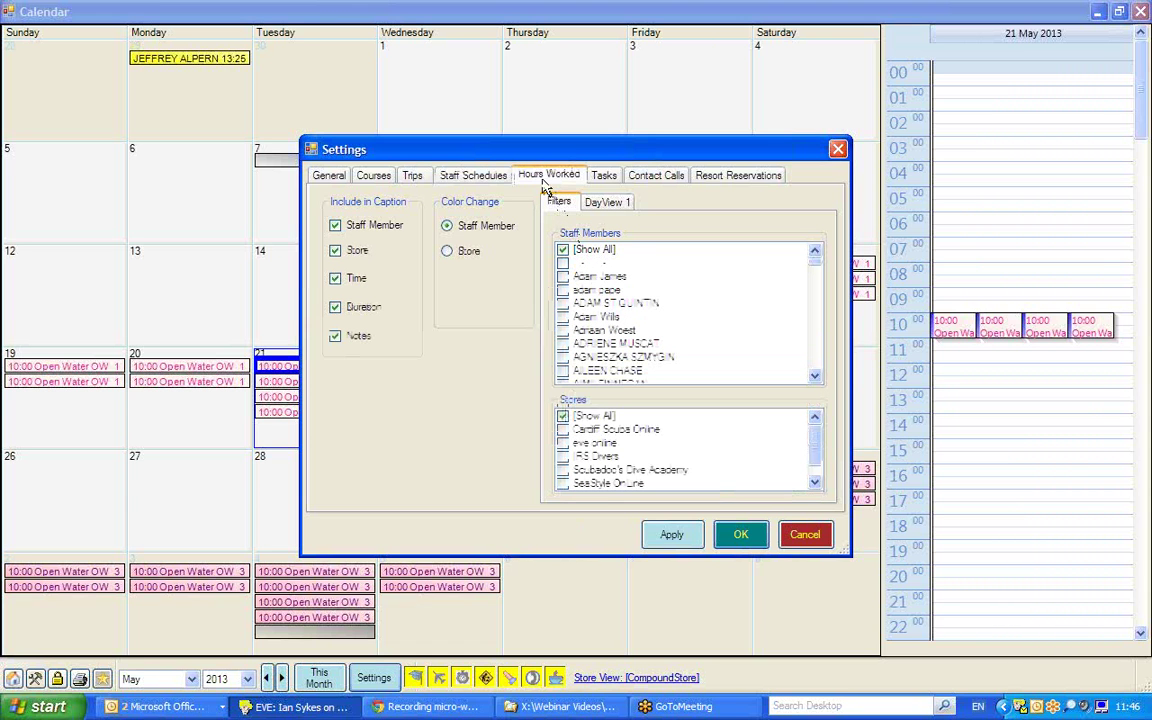
{"action": "left_click", "coordinate": [610, 178]}
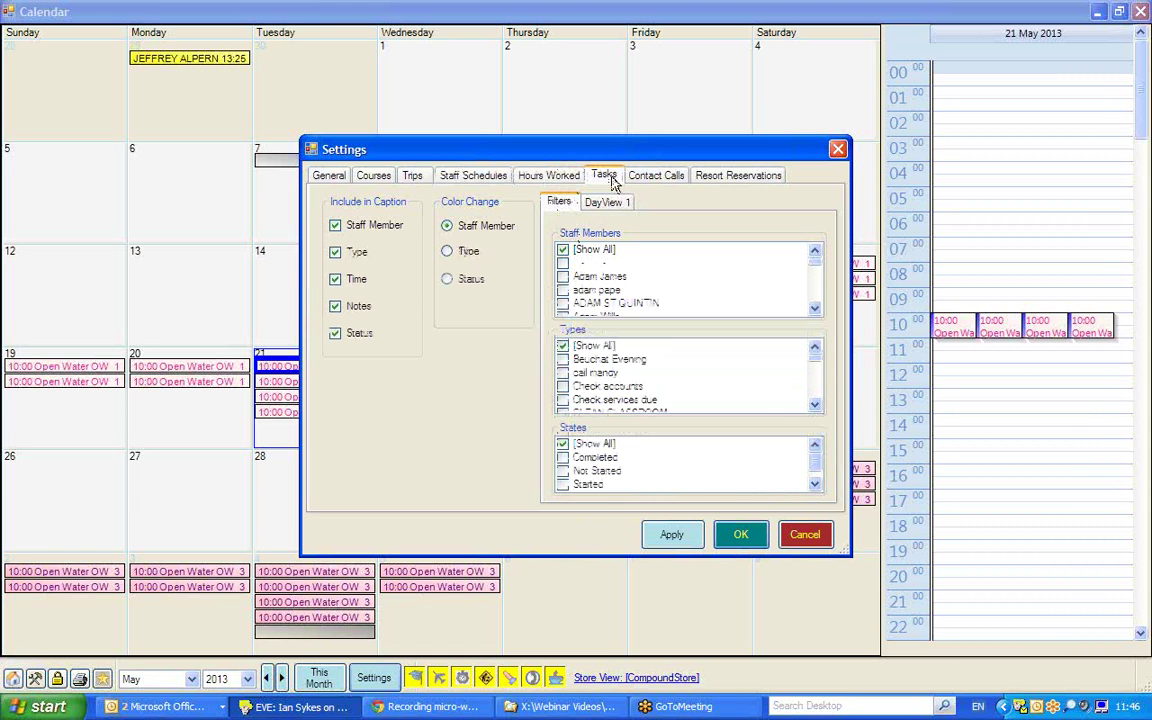
Examine the caption, color and filter options for hours worked, contact calls, resort reservations and tasks
{"action": "left_click", "coordinate": [548, 178]}
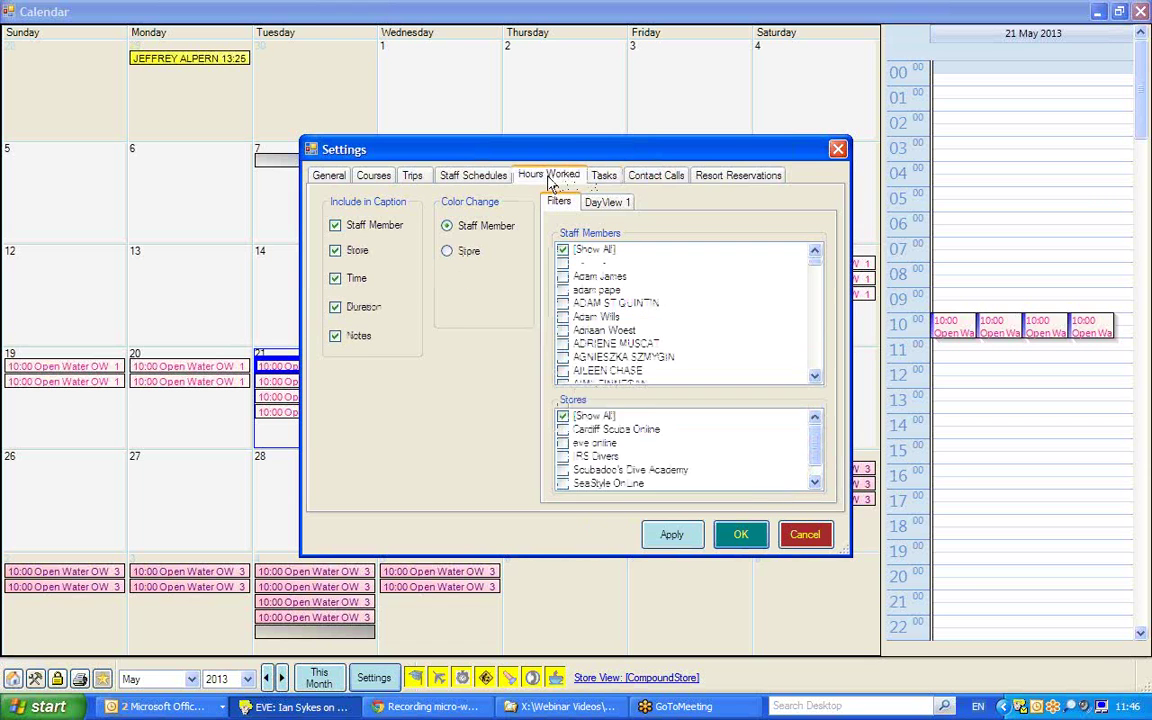
{"action": "left_click", "coordinate": [677, 184]}
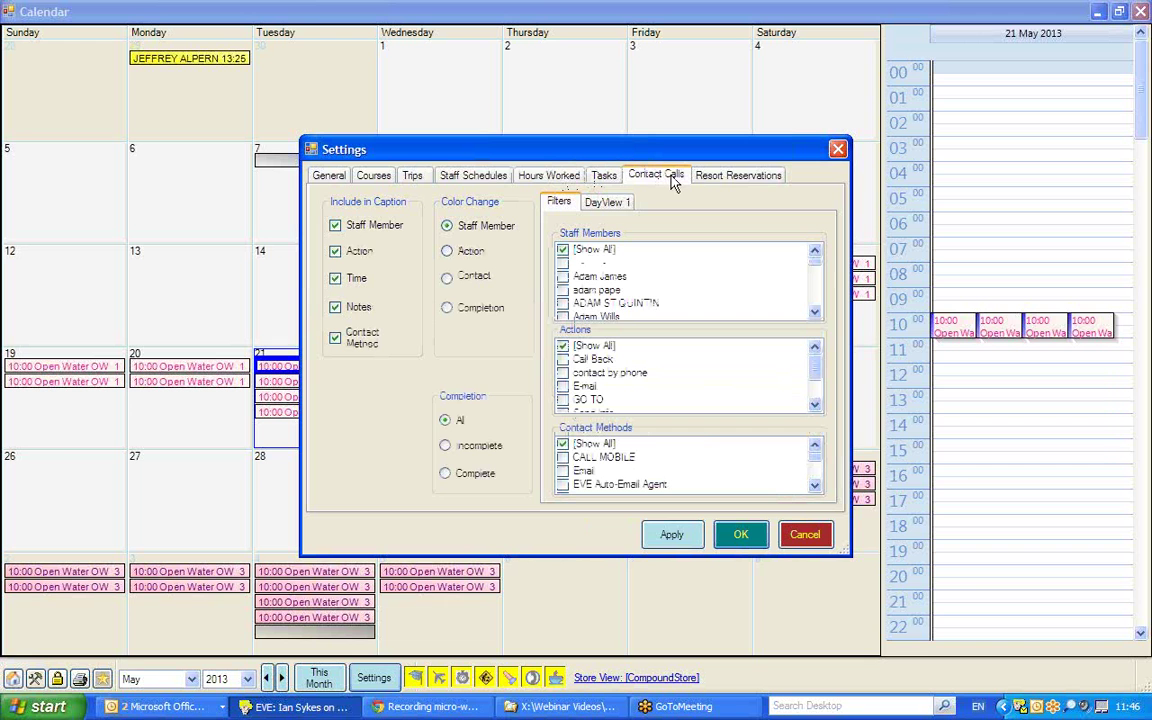
{"action": "left_click", "coordinate": [729, 179]}
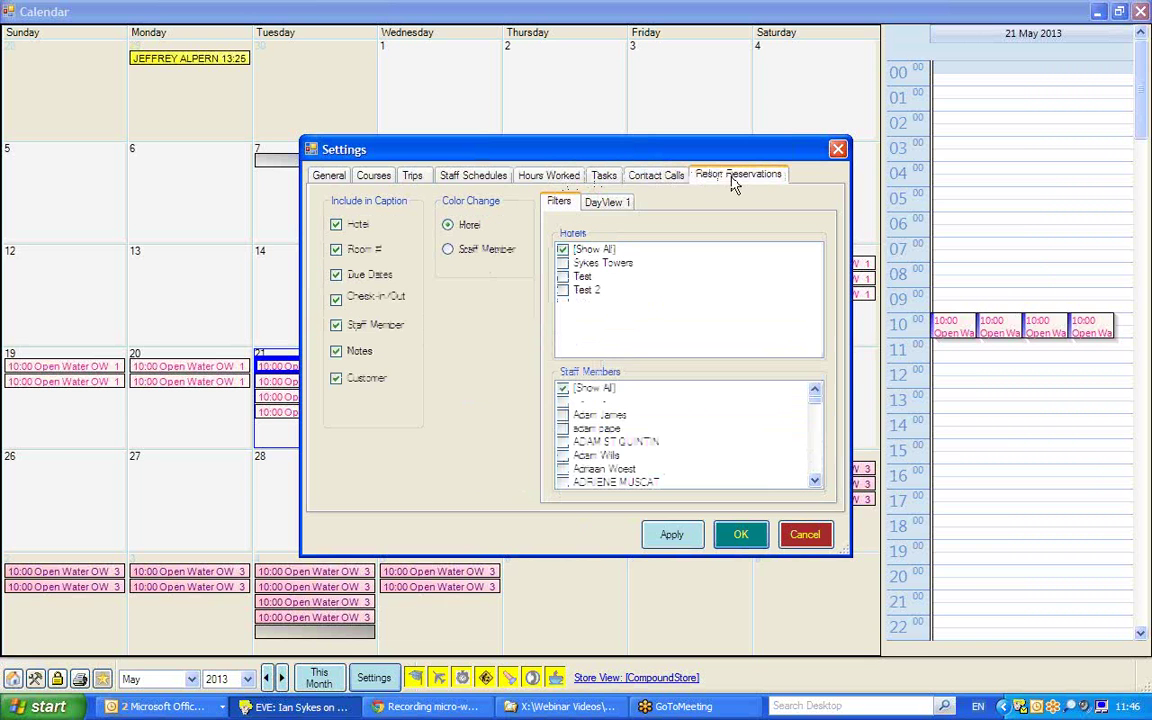
{"action": "left_click", "coordinate": [655, 177]}
{"action": "left_click", "coordinate": [603, 176]}
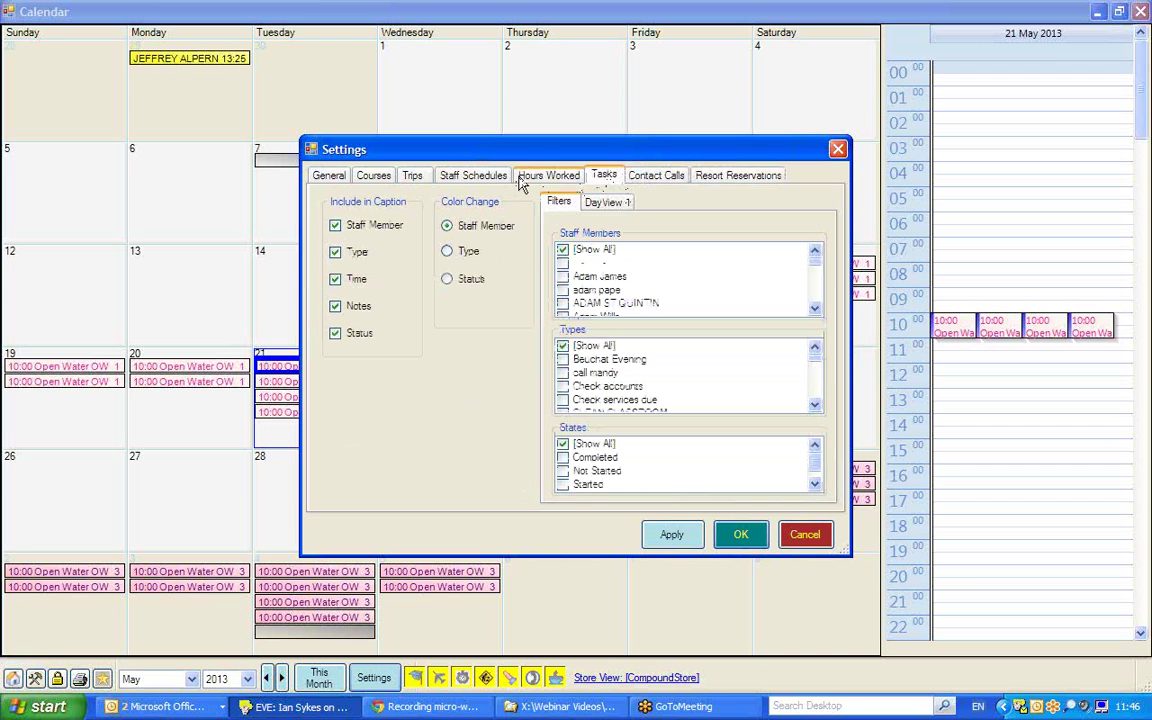
{"action": "left_click", "coordinate": [522, 178]}
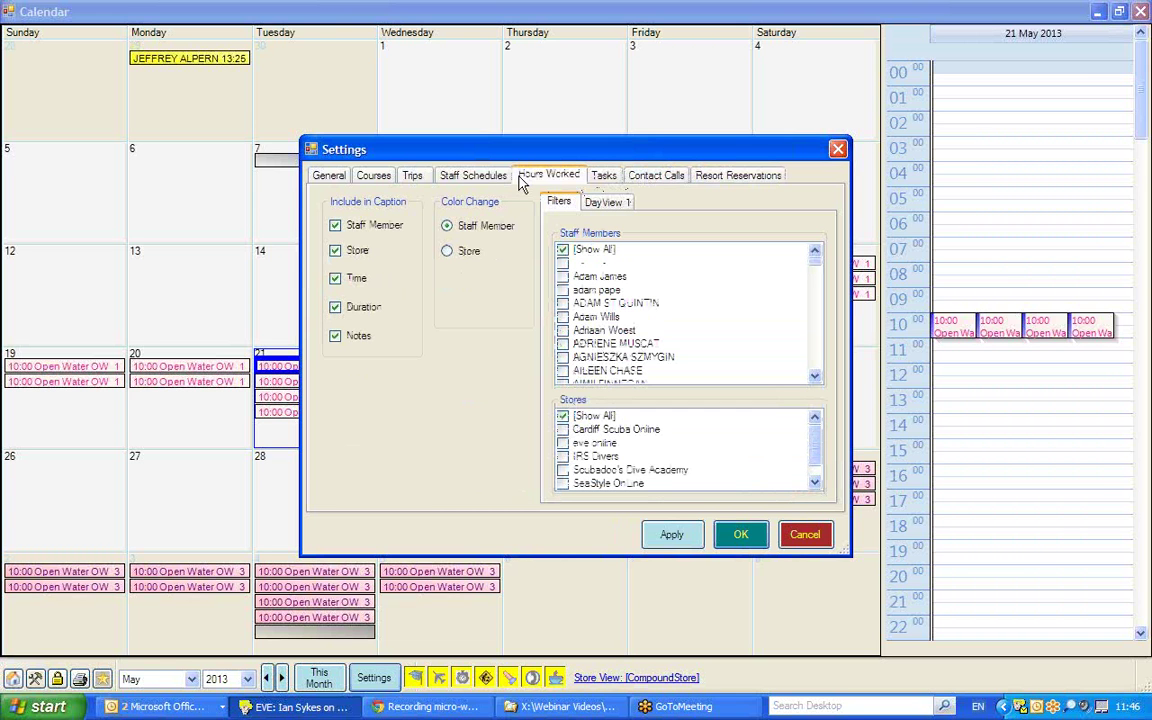
Look through the contact call action filters, keep Show All, and apply the calendar settings and close them
{"action": "left_click", "coordinate": [656, 176]}
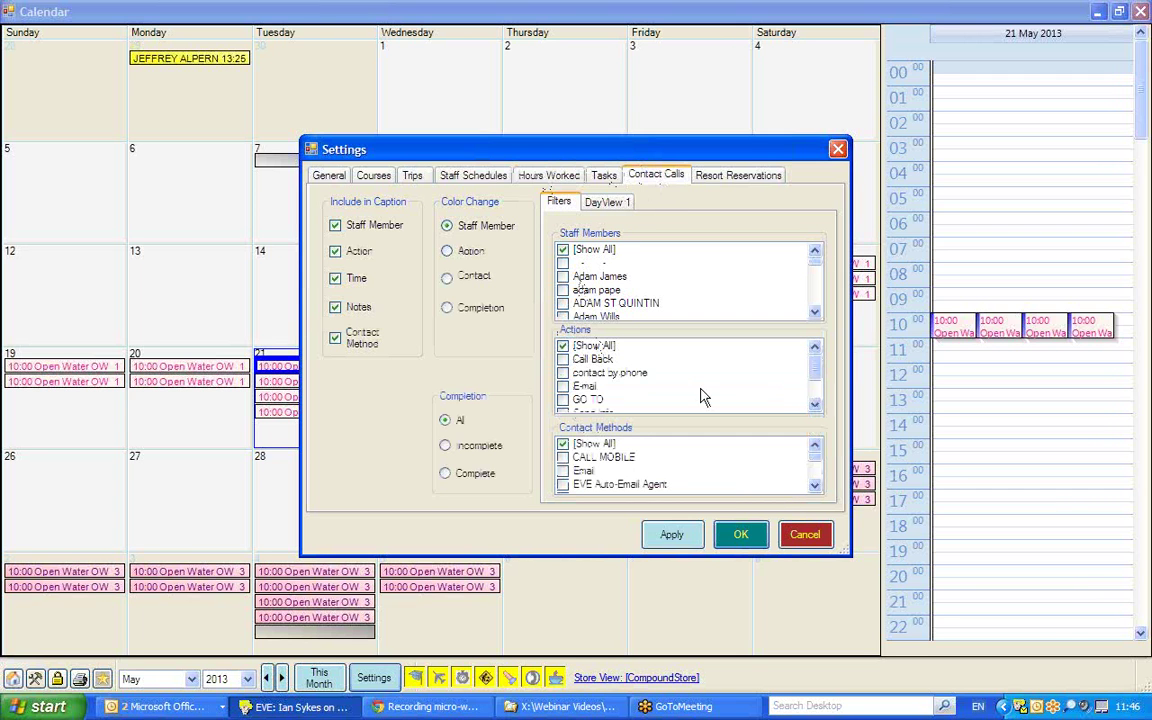
{"action": "left_click", "coordinate": [815, 400]}
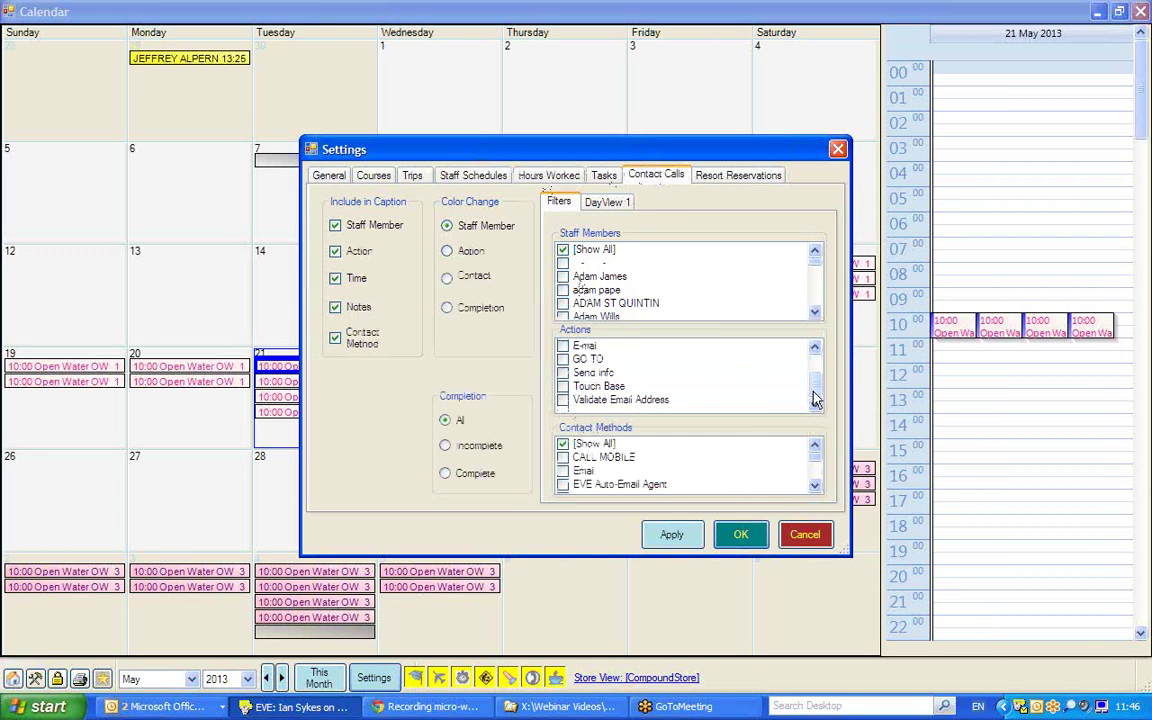
{"action": "left_click_drag", "start_coordinate": [815, 380], "coordinate": [815, 368]}
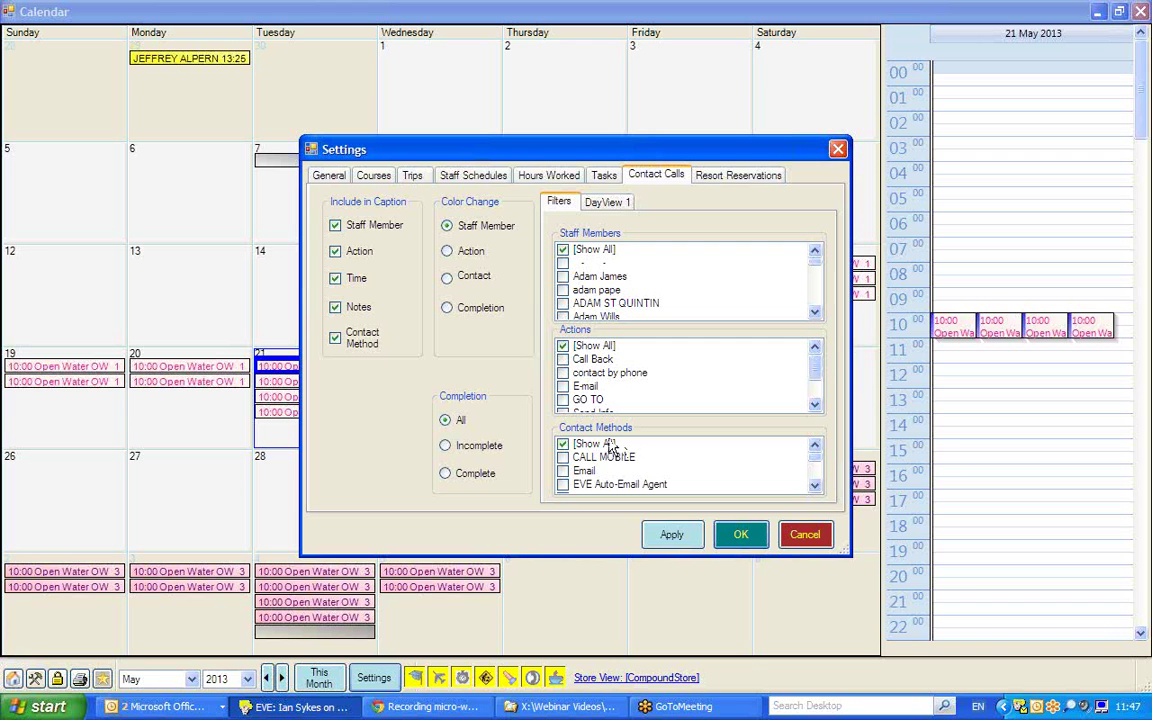
{"action": "left_click", "coordinate": [684, 538]}
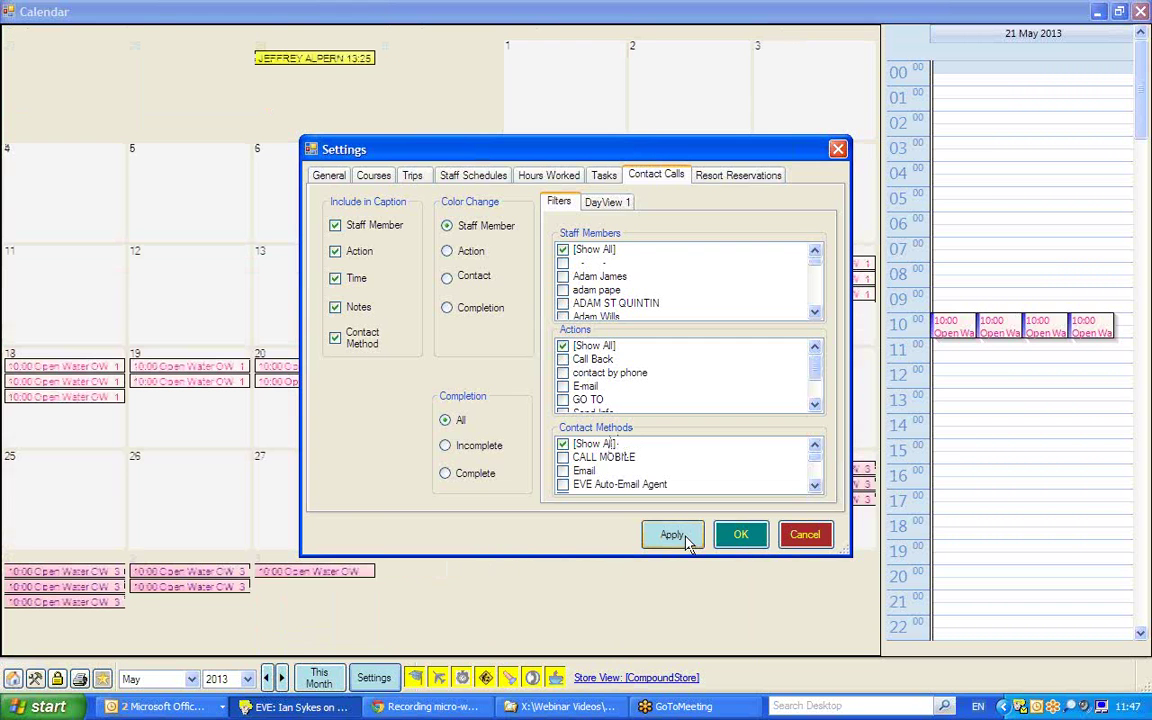
{"action": "left_click", "coordinate": [739, 537]}
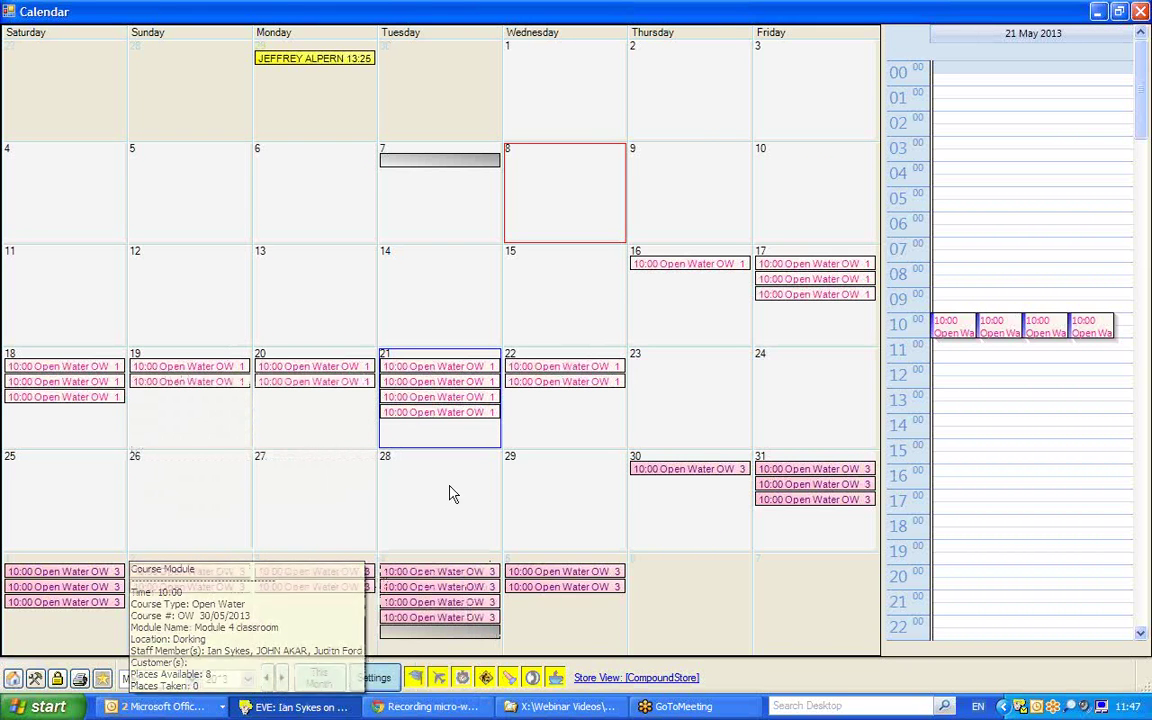
Open Save Defaults As for the calendar, review the existing saved settings and cancel without saving
{"action": "left_click", "coordinate": [103, 680]}
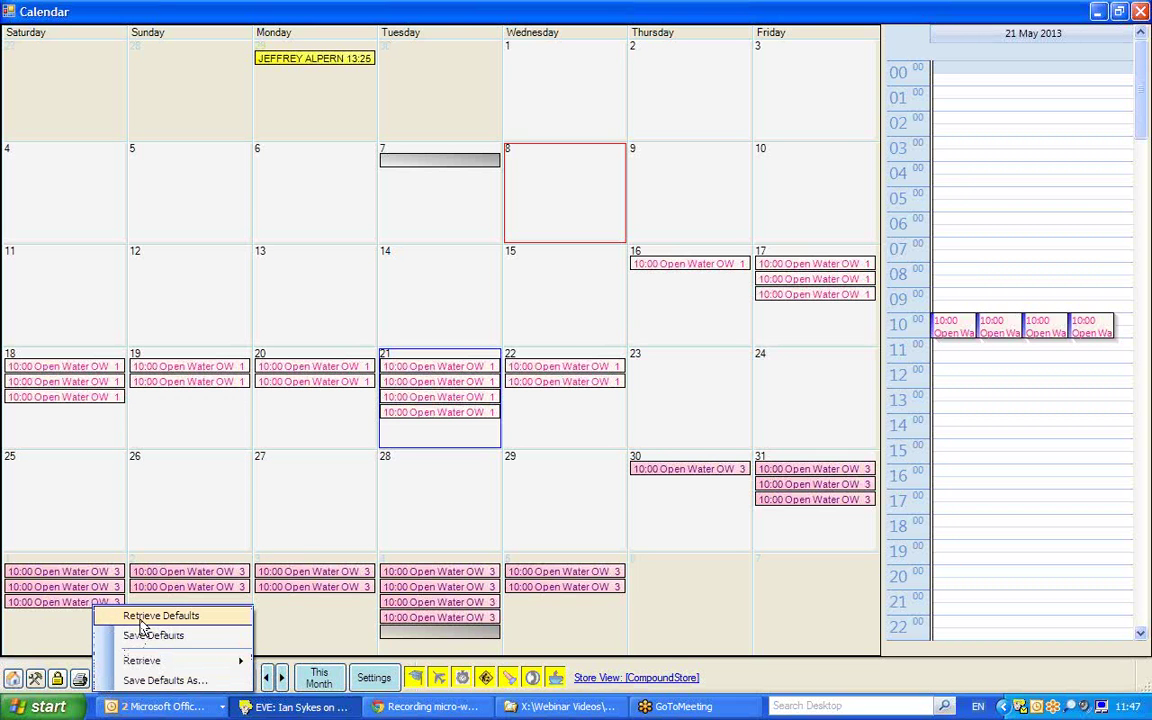
{"action": "left_click", "coordinate": [137, 682]}
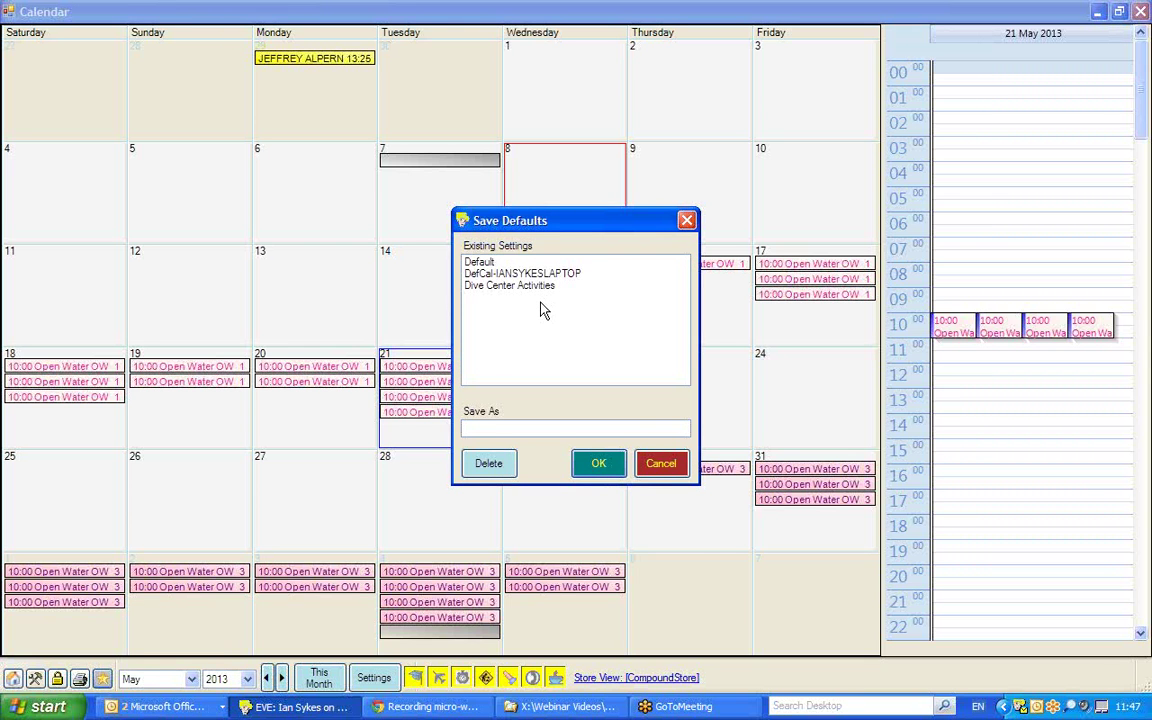
{"action": "left_click", "coordinate": [659, 465]}
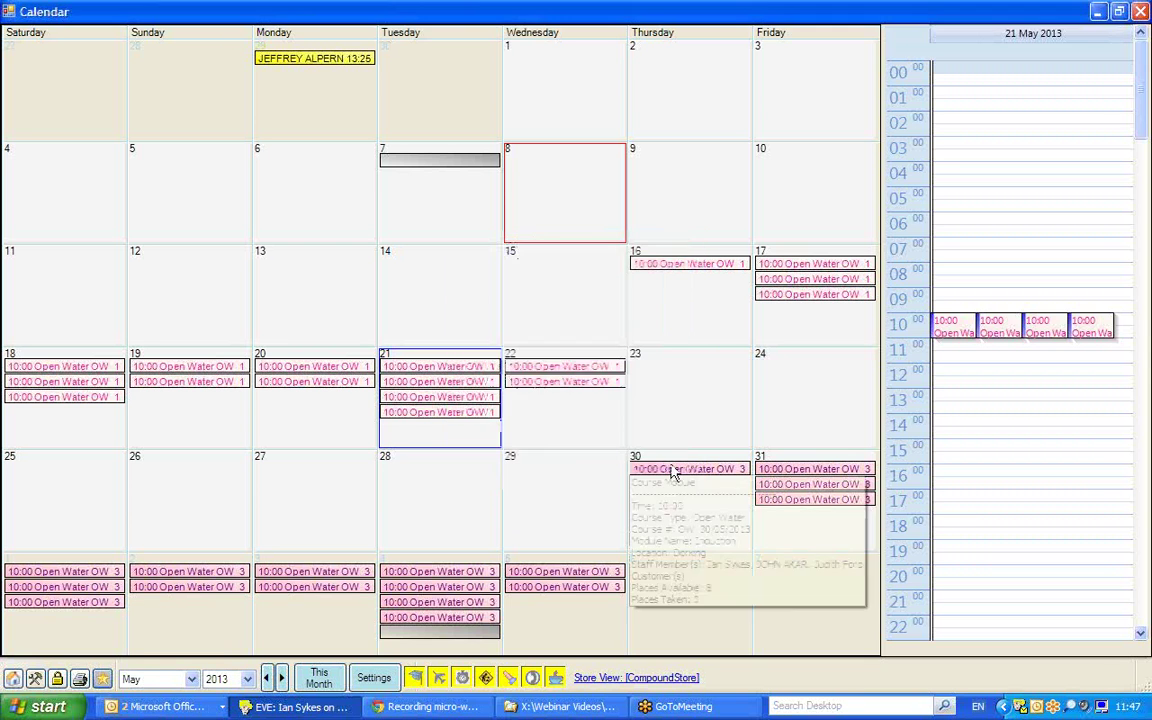
Review the retrieve and save defaults options, select 26 May, and view the details of the second Open Water entry on 21 May
{"action": "left_click", "coordinate": [102, 679]}
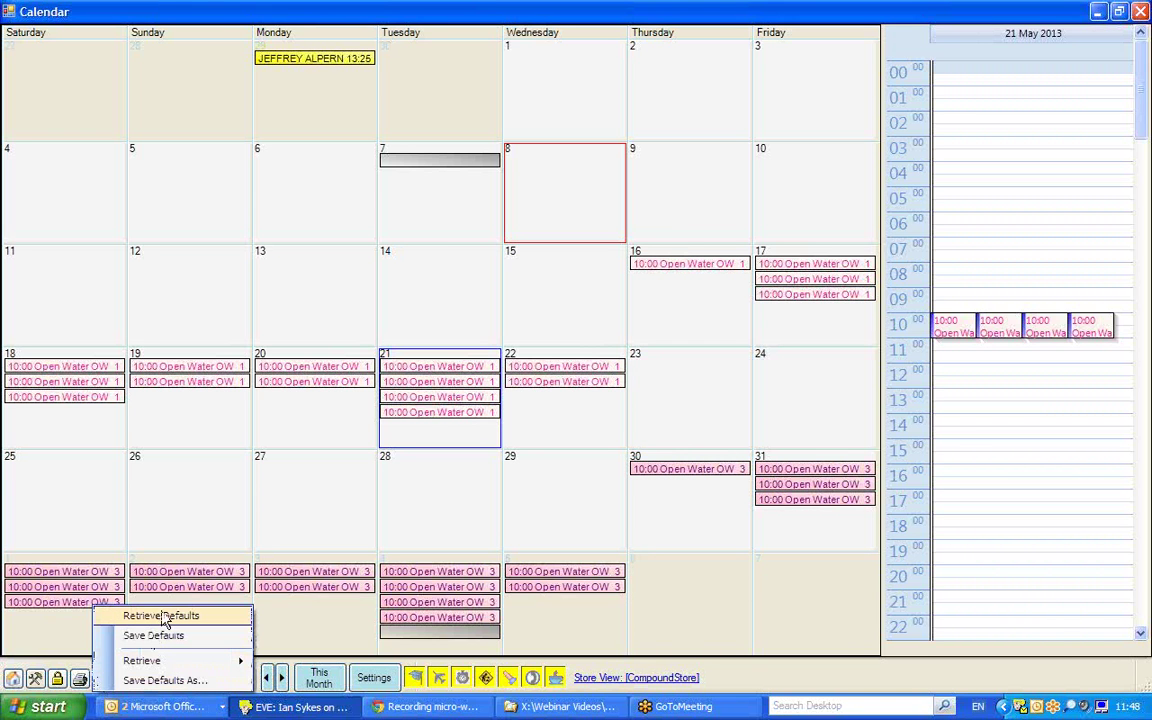
{"action": "left_click", "coordinate": [222, 485]}
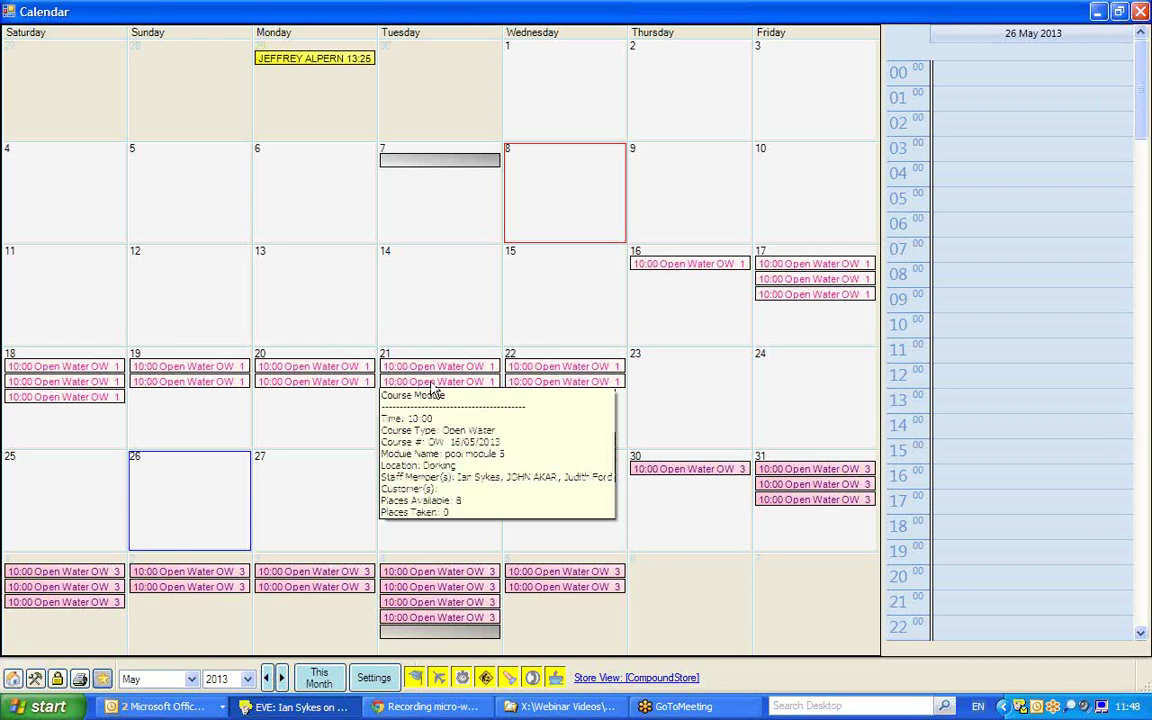
{"action": "mouse_move", "coordinate": [437, 390]}
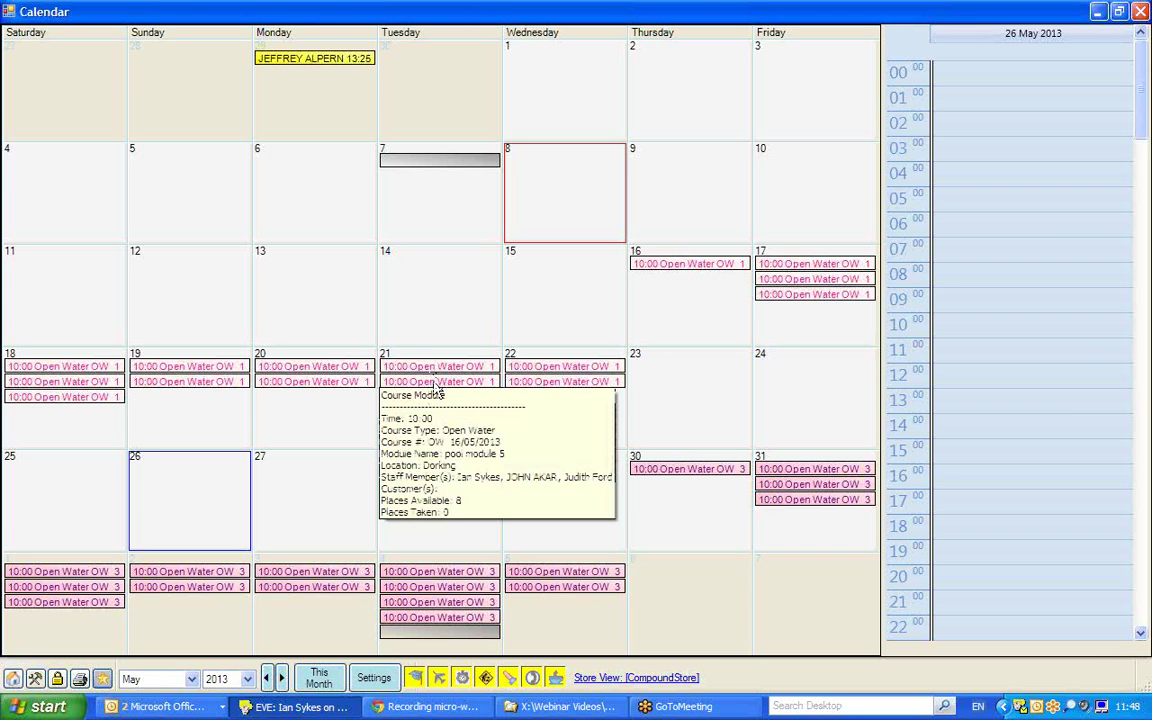